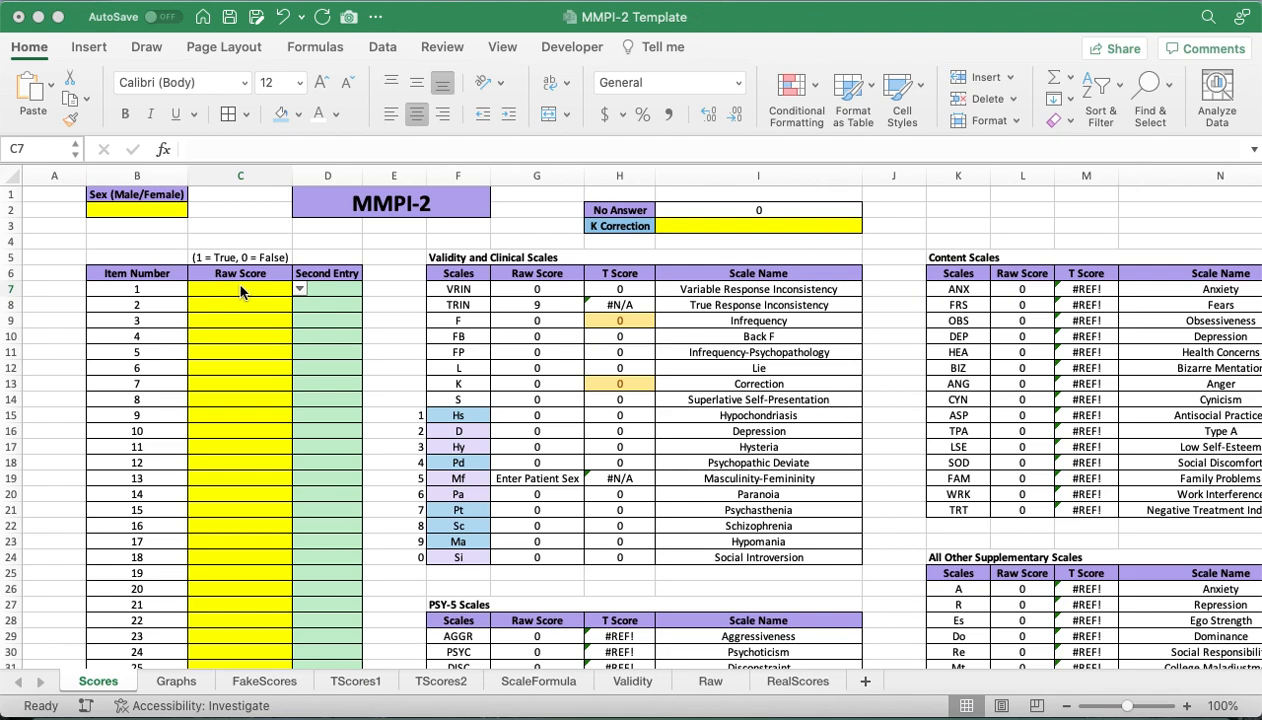
Set the raw score of item 1 to No Answer on the Scores sheet
{"action": "left_click", "coordinate": [140, 208]}
{"action": "left_click", "coordinate": [705, 226]}
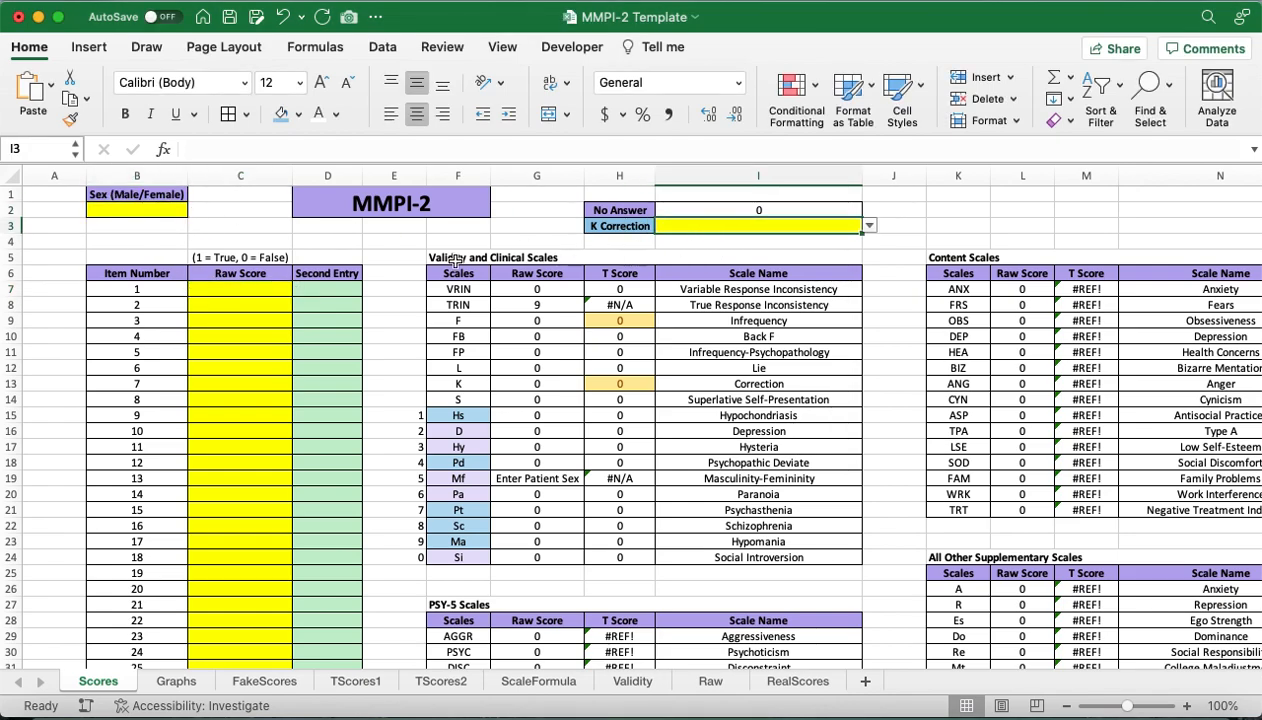
{"action": "left_click", "coordinate": [268, 289]}
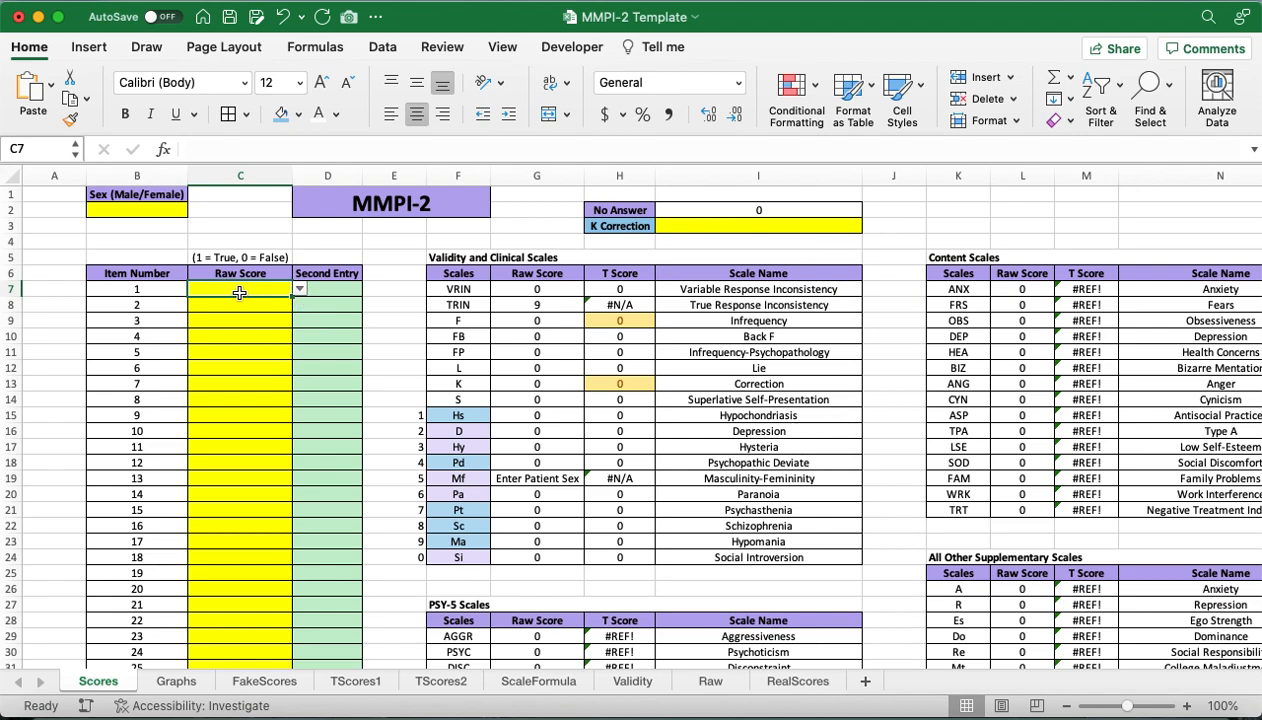
{"action": "left_click", "coordinate": [299, 288]}
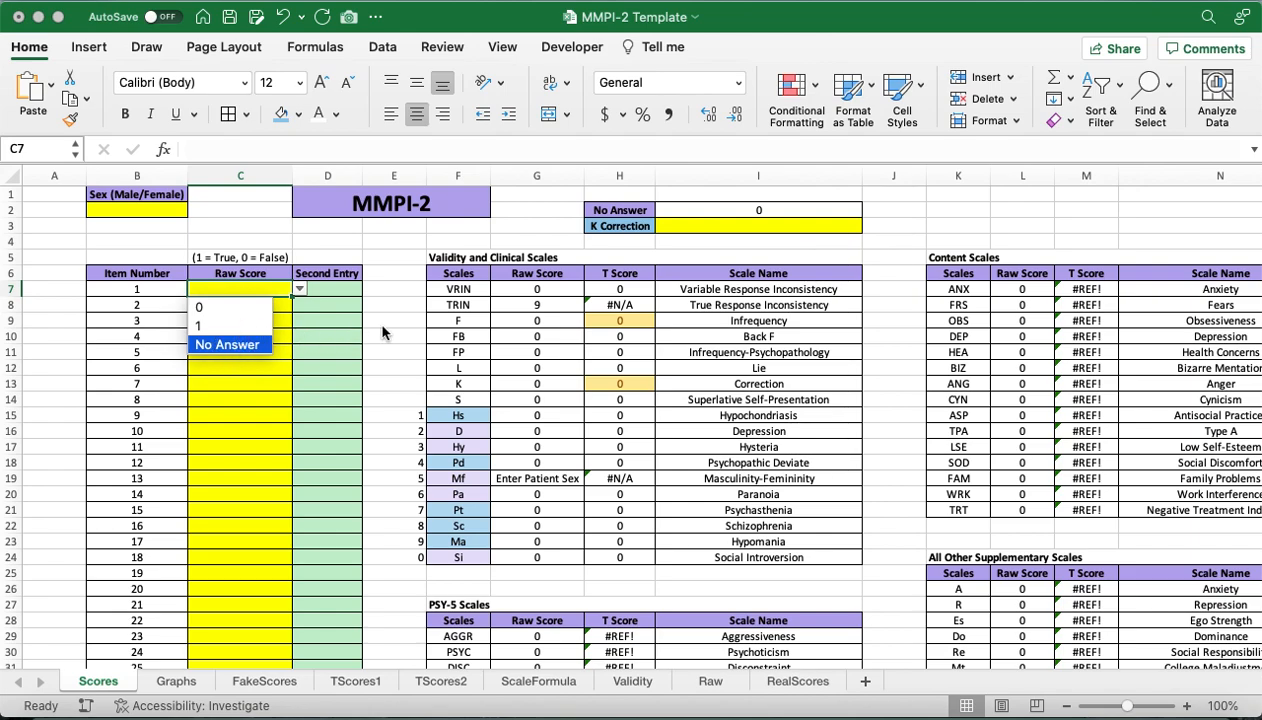
{"action": "key", "text": "Return"}
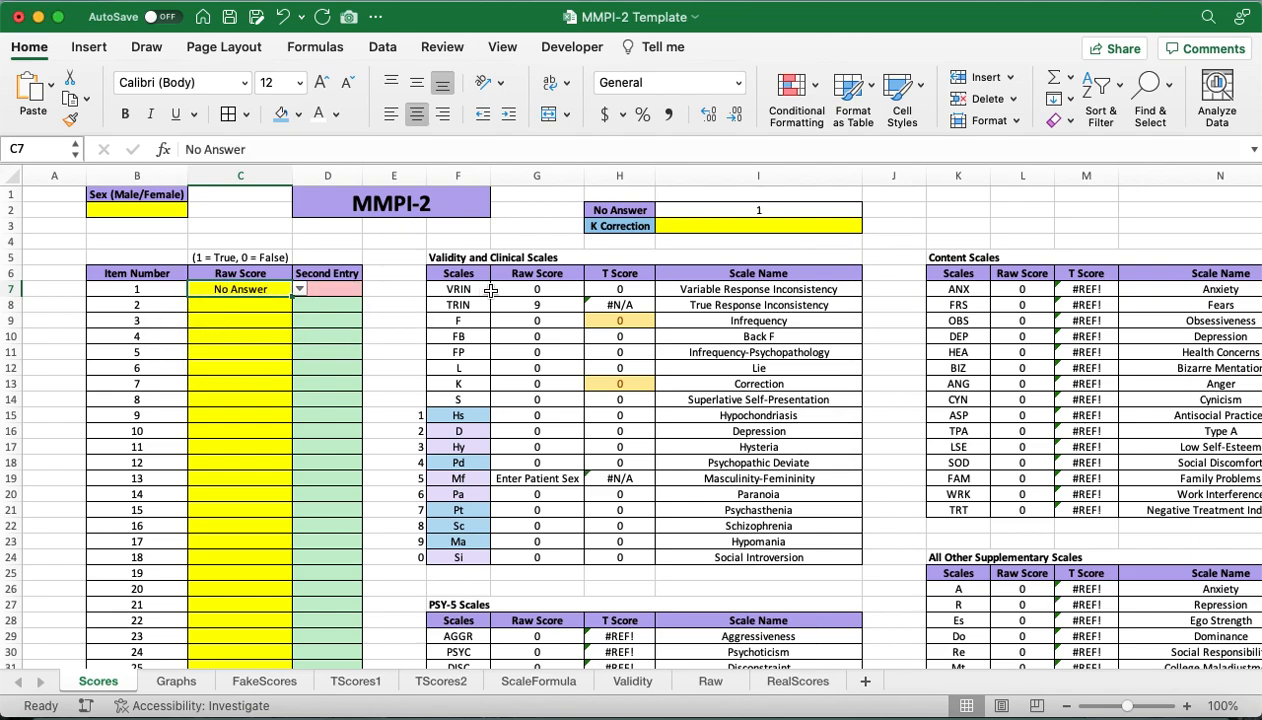
Inspect the formula behind the No Answer count and clear item 1's raw score
{"action": "left_click", "coordinate": [757, 212]}
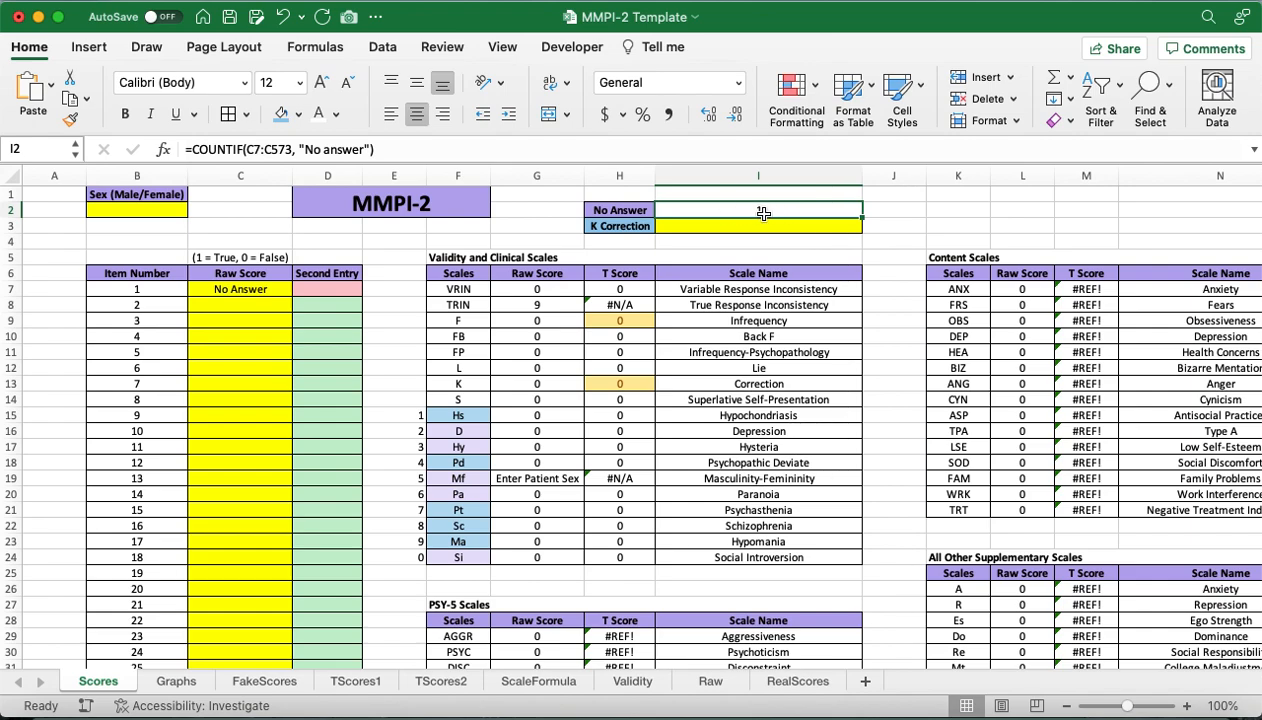
{"action": "left_click", "coordinate": [249, 288]}
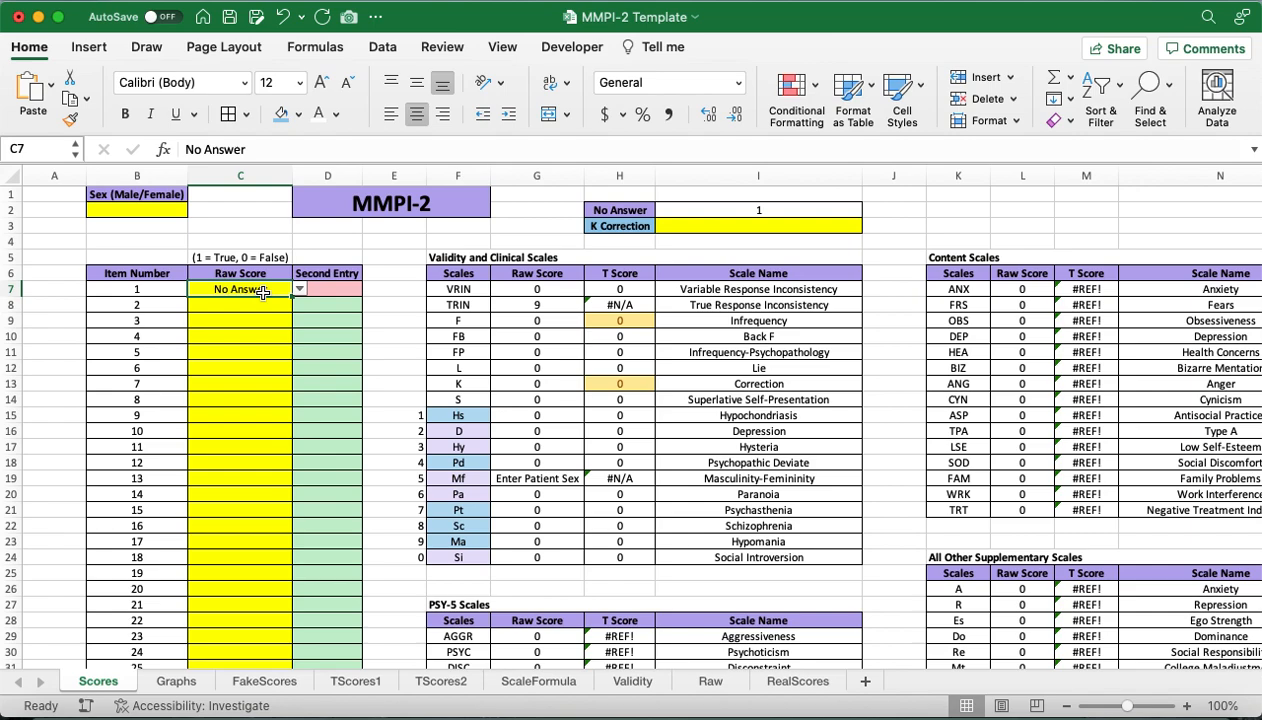
{"action": "key", "text": "Delete"}
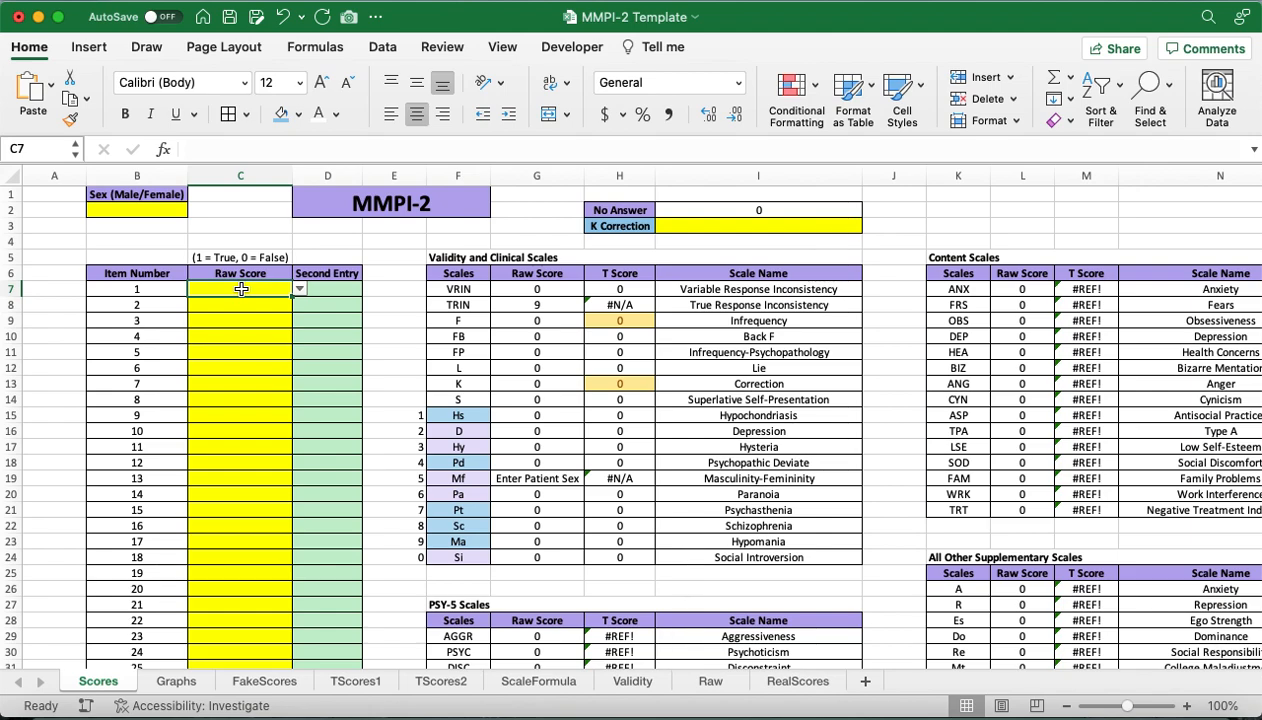
Enter the raw scores 0, 1 and 0 for items 1 to 3
{"action": "type", "text": "0"}
{"action": "key", "text": "Return"}
{"action": "type", "text": "1"}
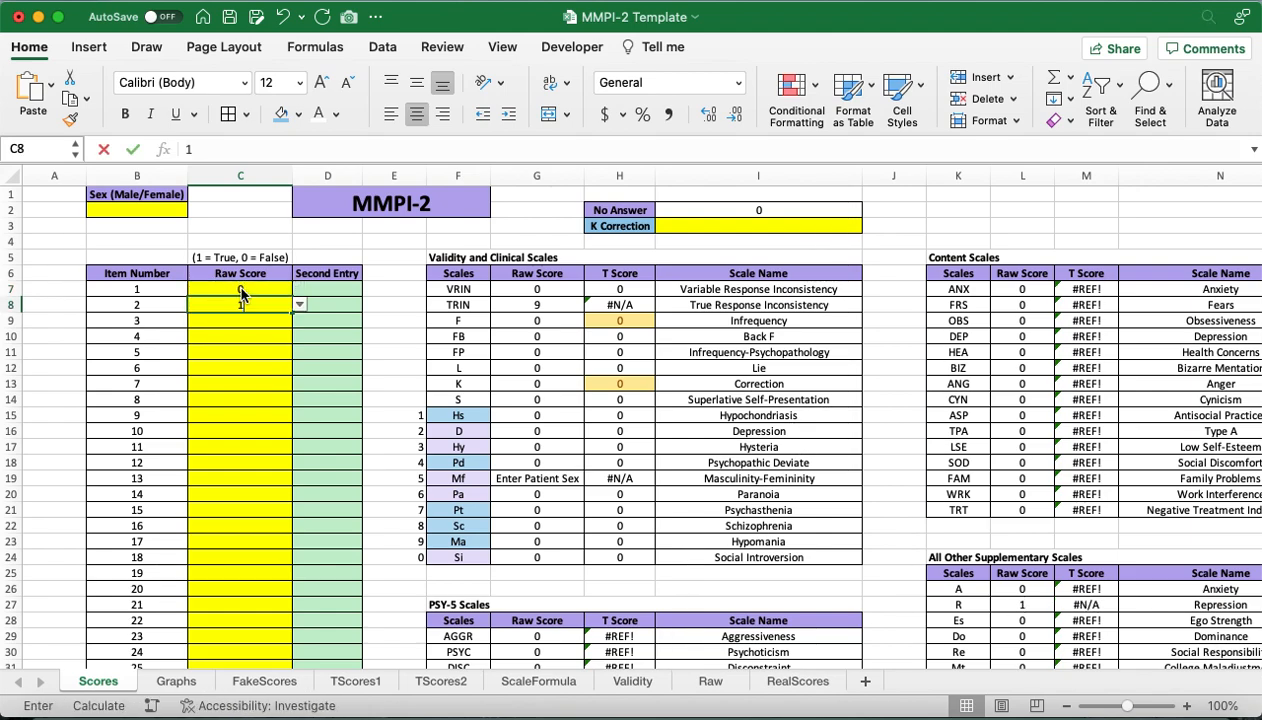
{"action": "key", "text": "Return"}
{"action": "type", "text": "0"}
{"action": "key", "text": "Return"}
Try to enter 10 as item 4's raw score and correct it to 1
{"action": "type", "text": "10"}
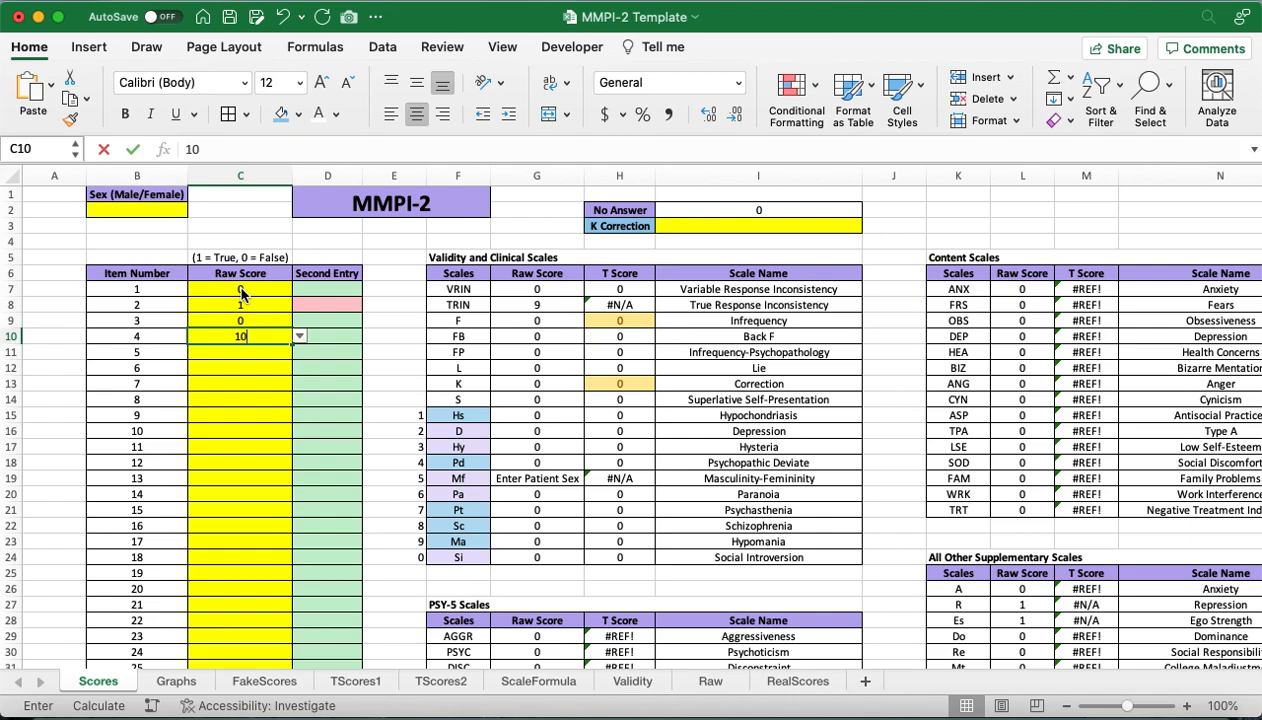
{"action": "key", "text": "Return"}
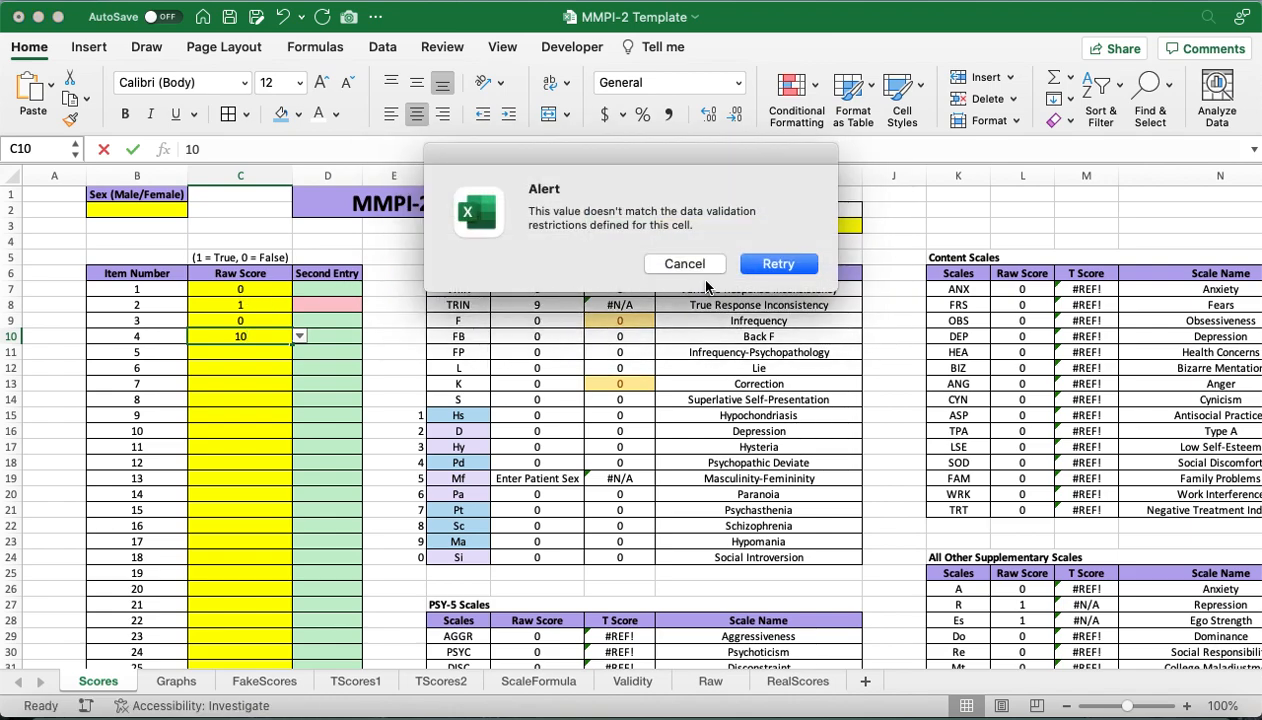
{"action": "left_click", "coordinate": [769, 264]}
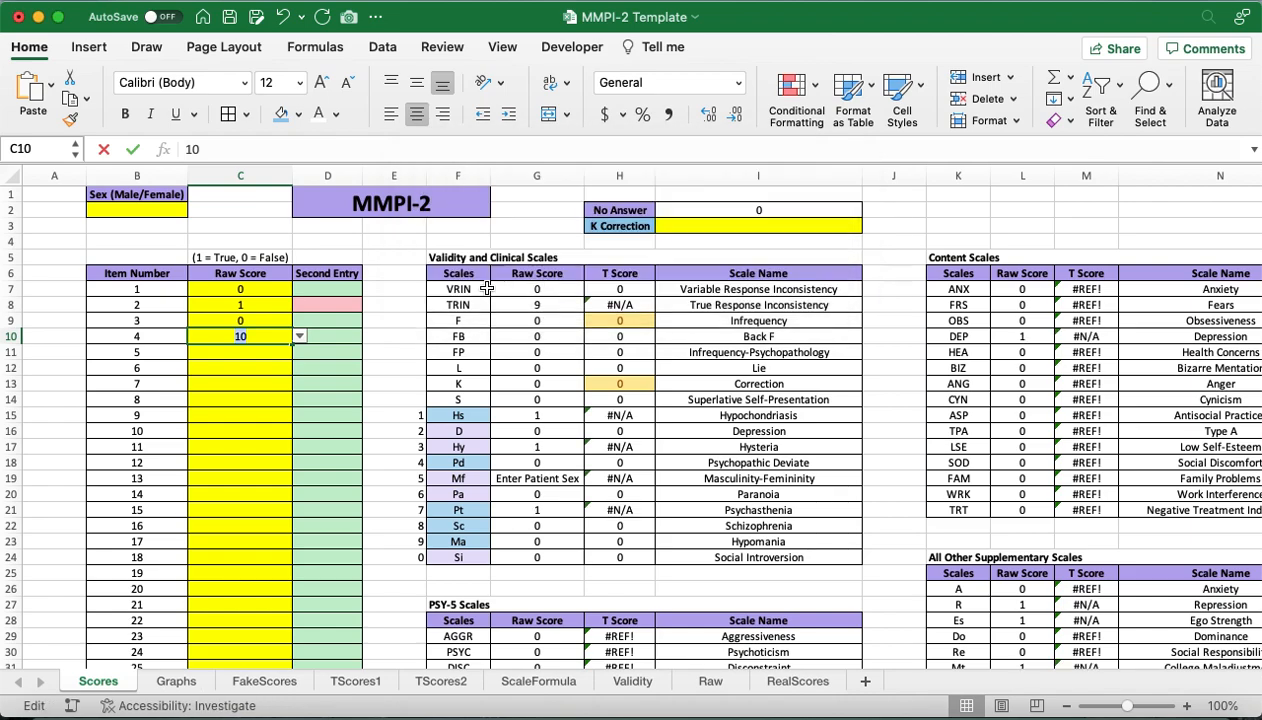
{"action": "key", "text": "BackSpace"}
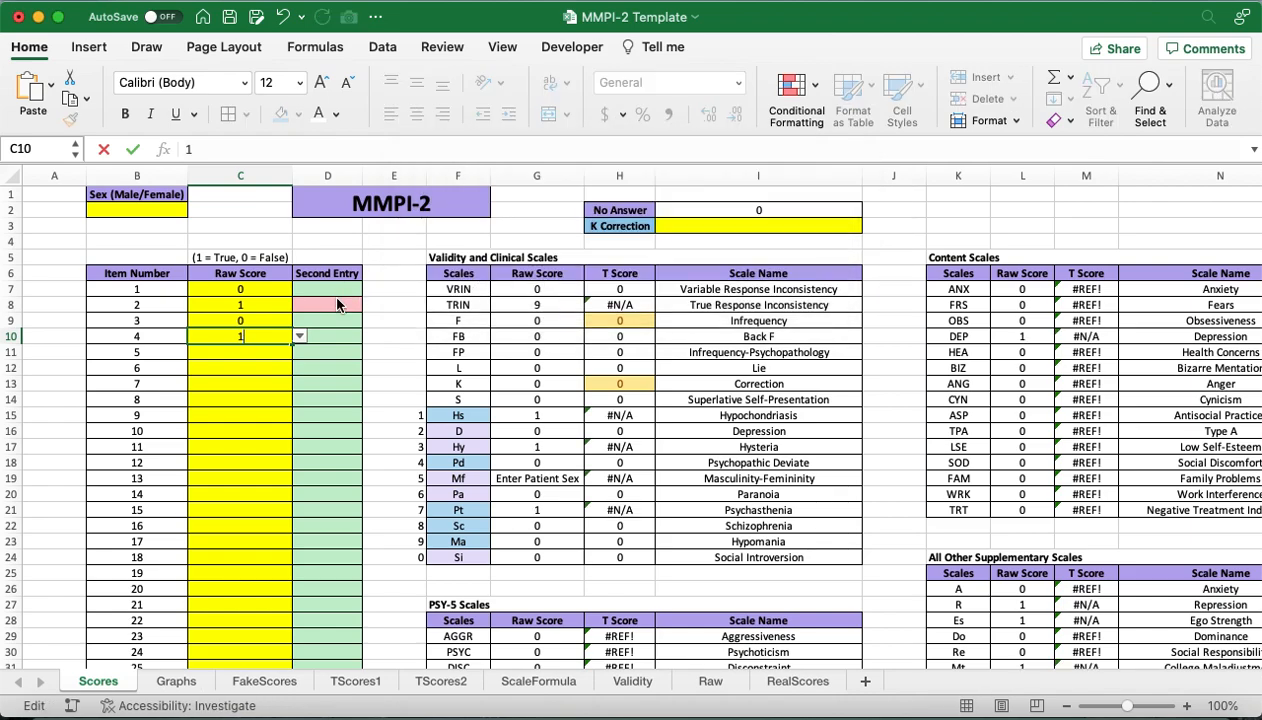
{"action": "key", "text": "Return"}
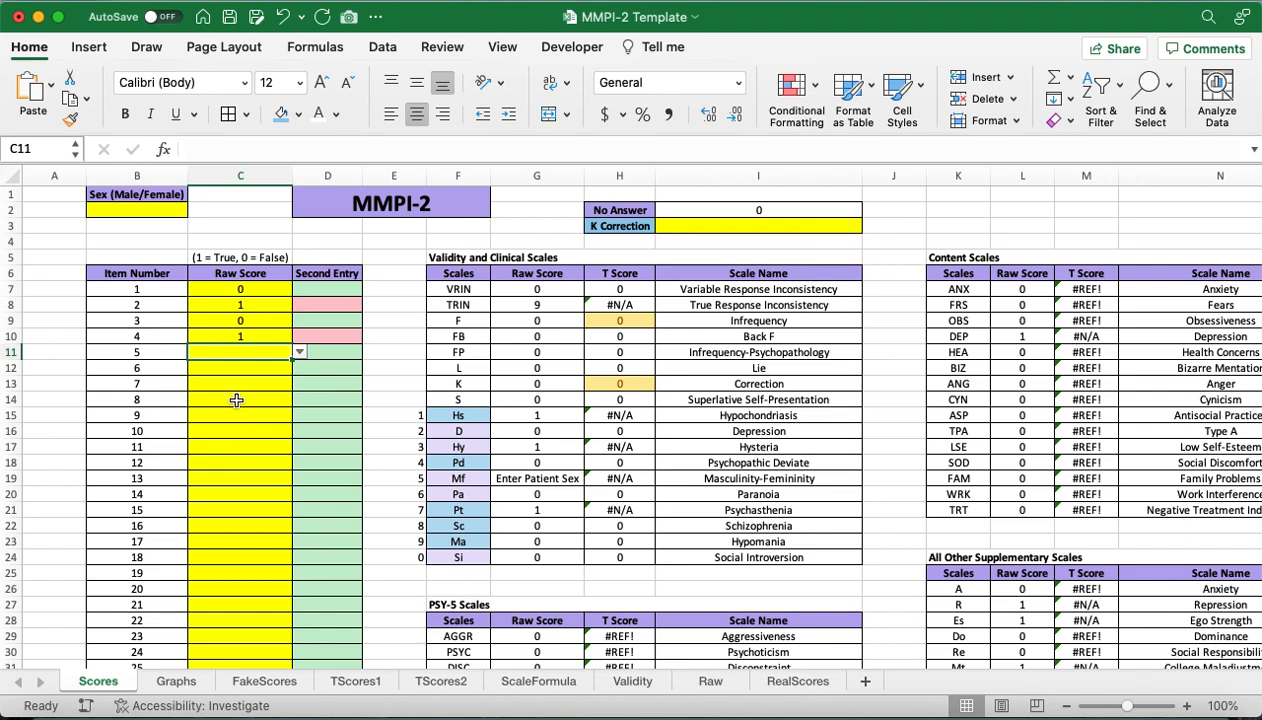
Copy all Sample1 scores for items 1 to 567 from the FakeScores sheet
{"action": "left_click", "coordinate": [265, 681]}
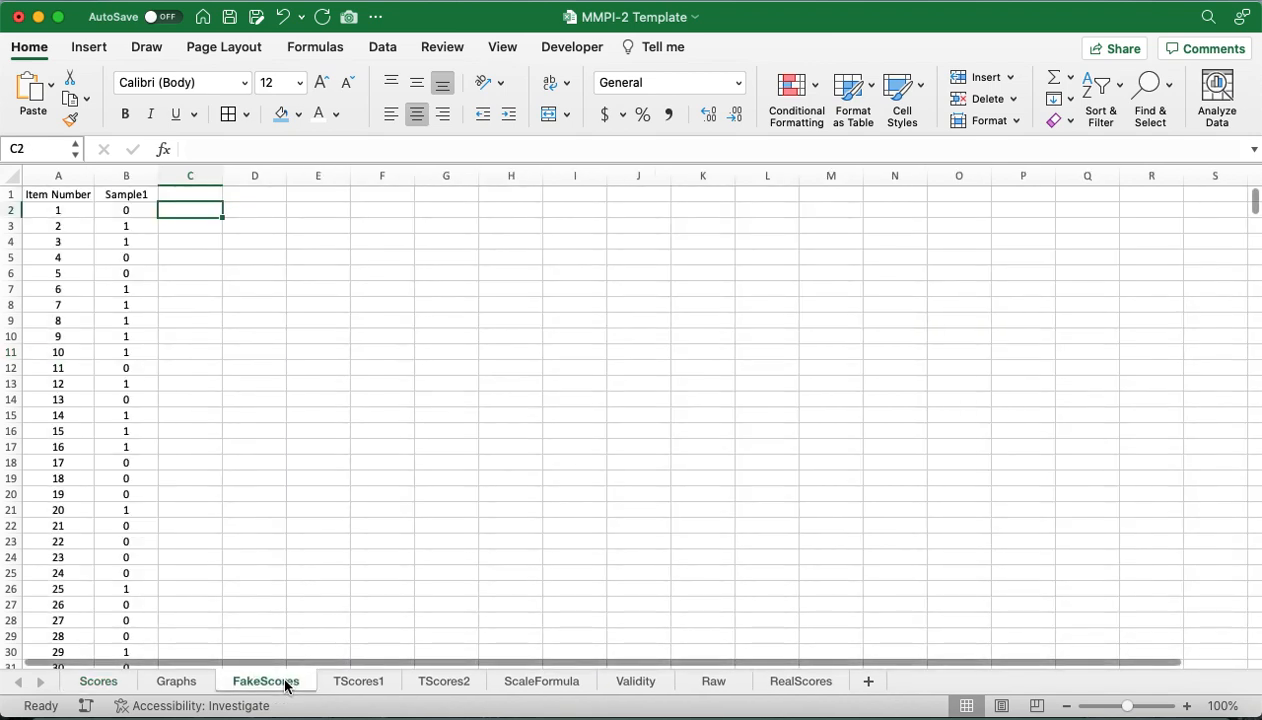
{"action": "left_click", "coordinate": [130, 210]}
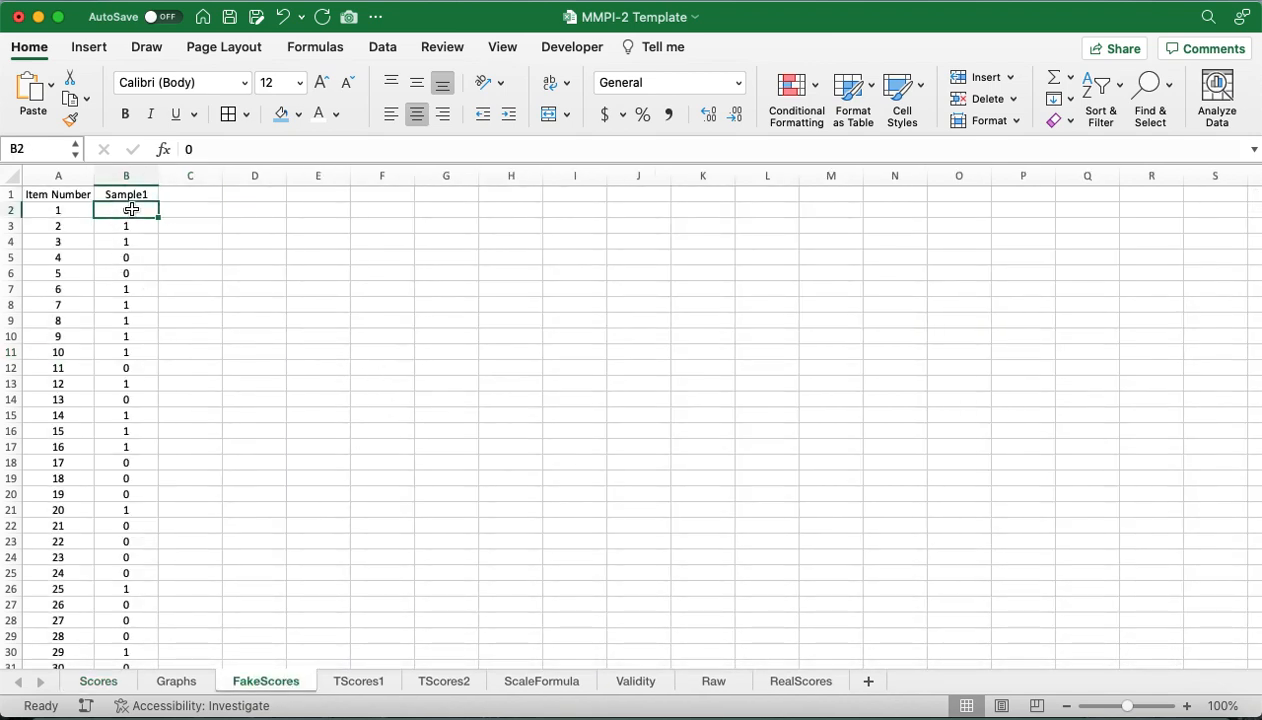
{"action": "key", "text": "ctrl+shift+Down"}
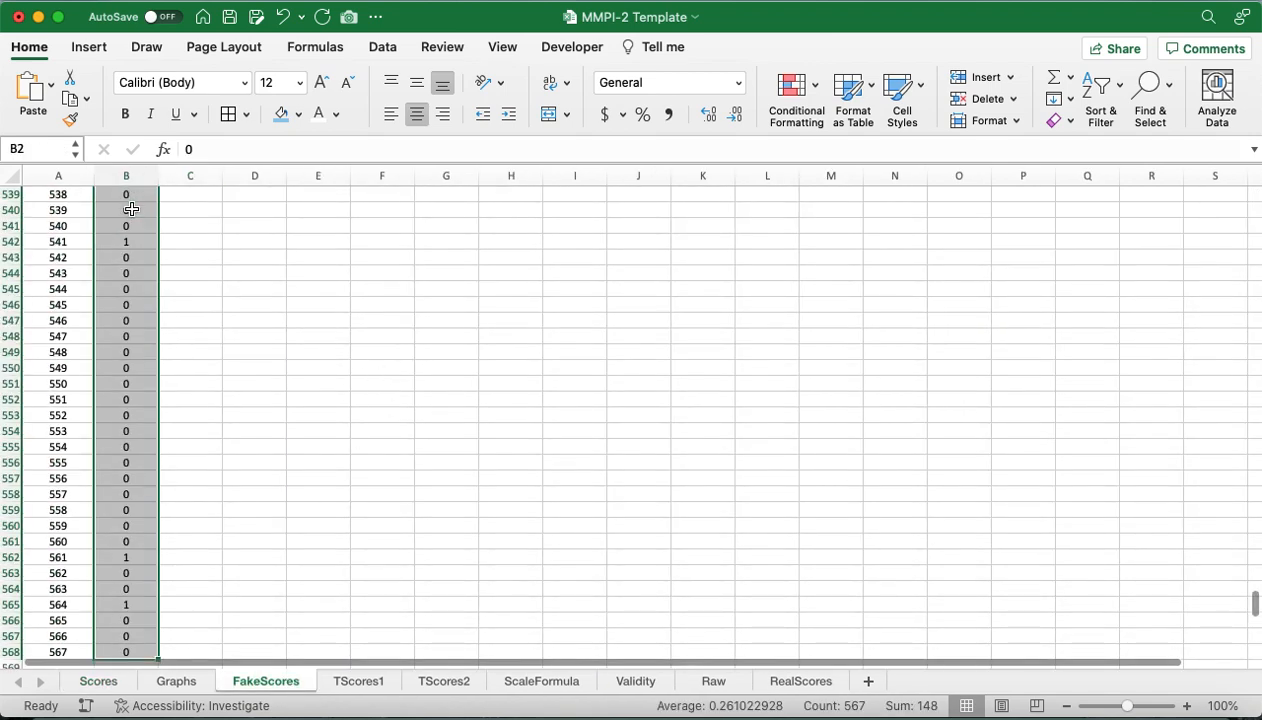
{"action": "key", "text": "super+c"}
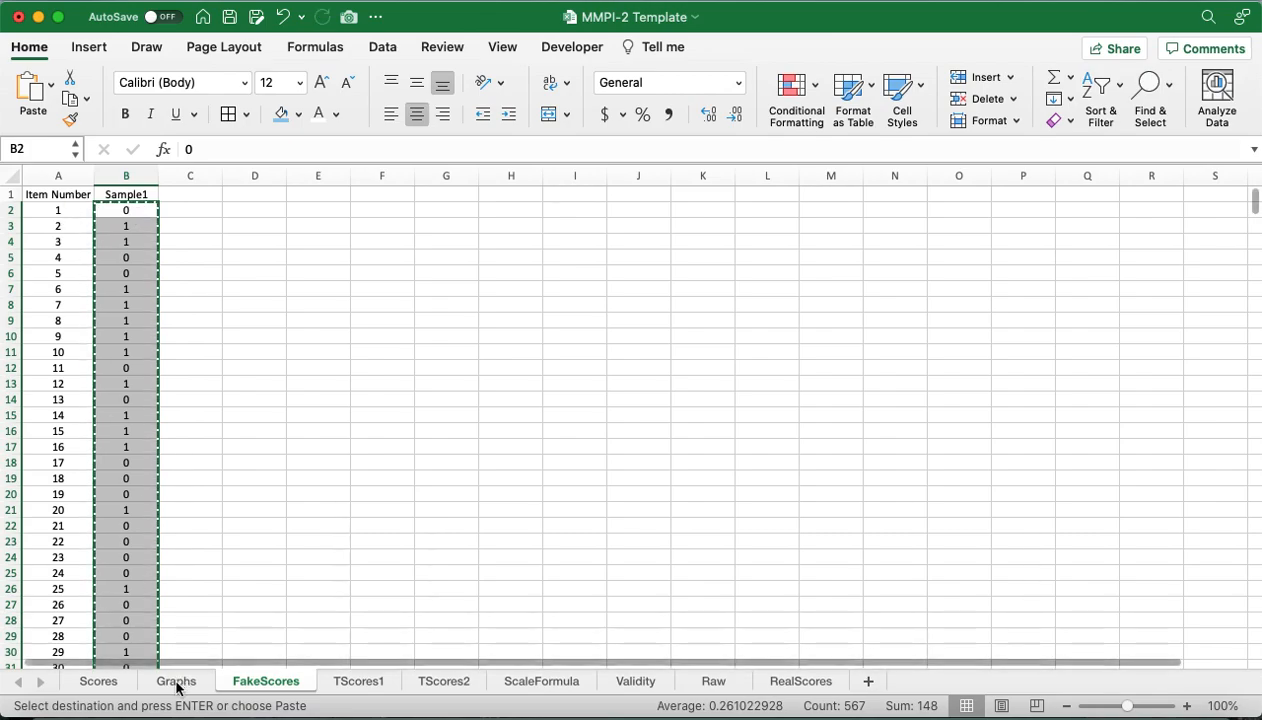
Paste the copied sample scores into the Raw Score column of the Scores sheet, starting at item 1
{"action": "left_click", "coordinate": [100, 683]}
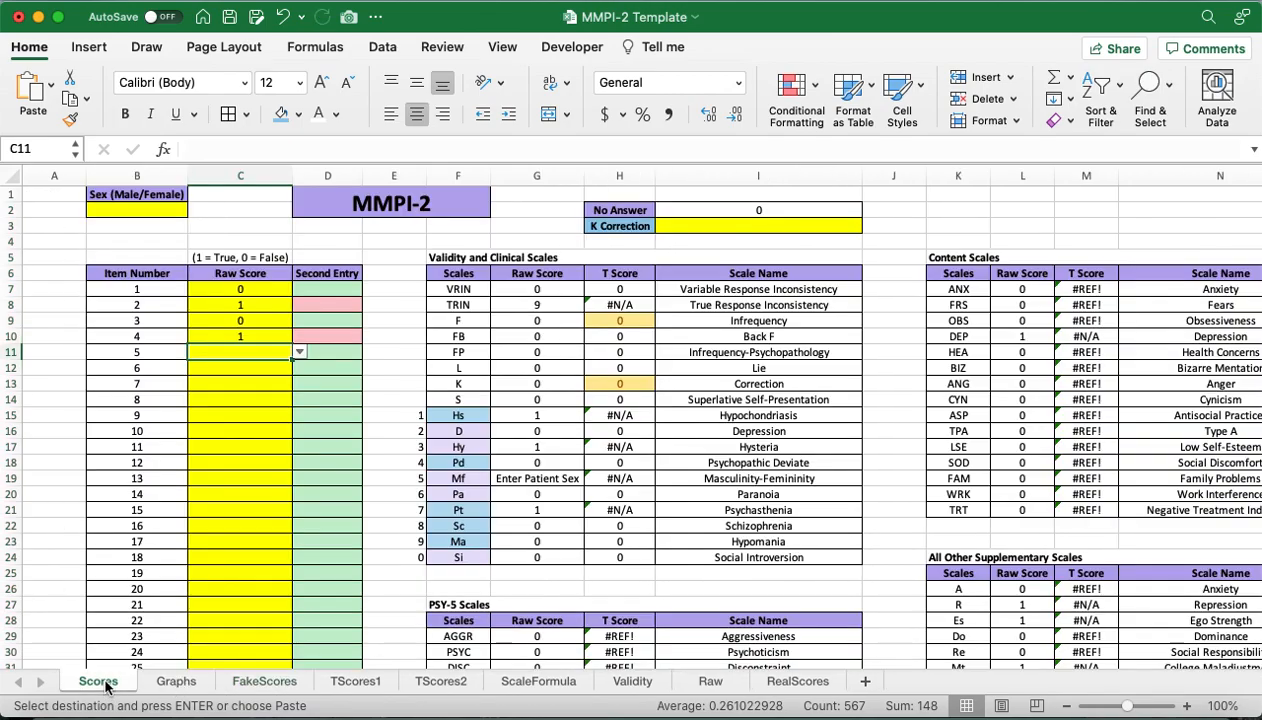
{"action": "left_click", "coordinate": [241, 290]}
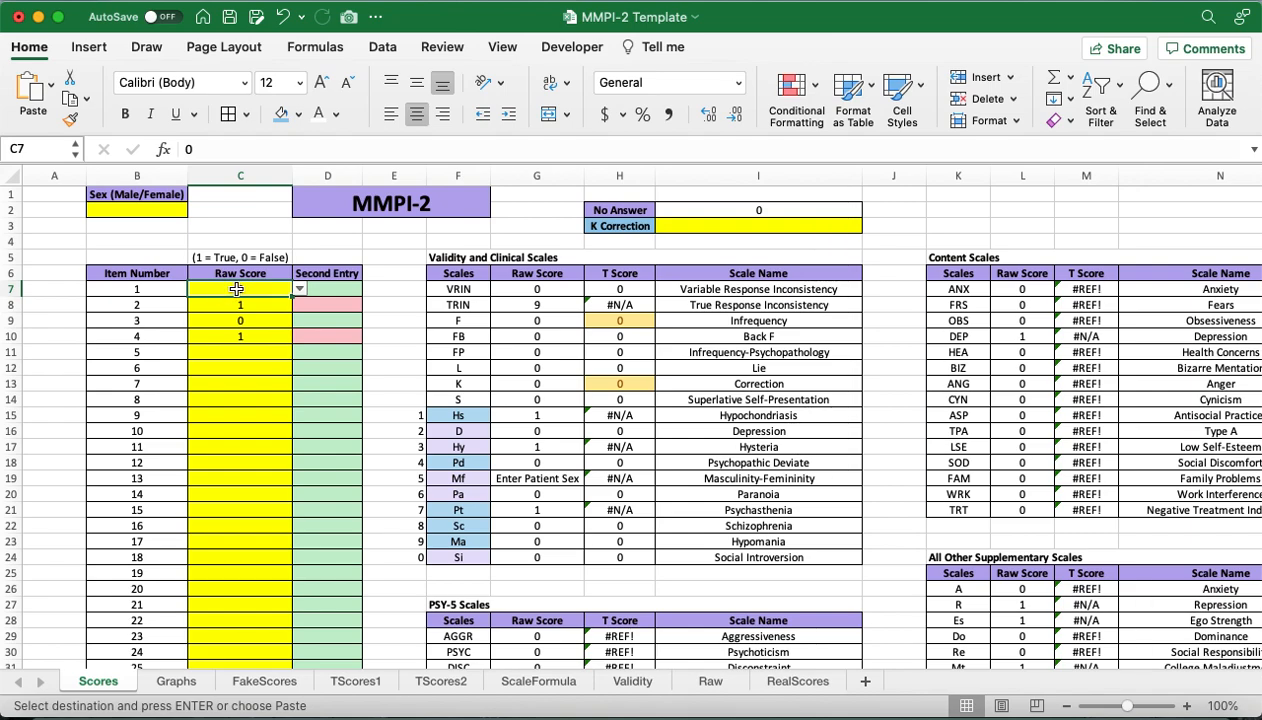
{"action": "right_click", "coordinate": [237, 286]}
{"action": "mouse_move", "coordinate": [270, 283]}
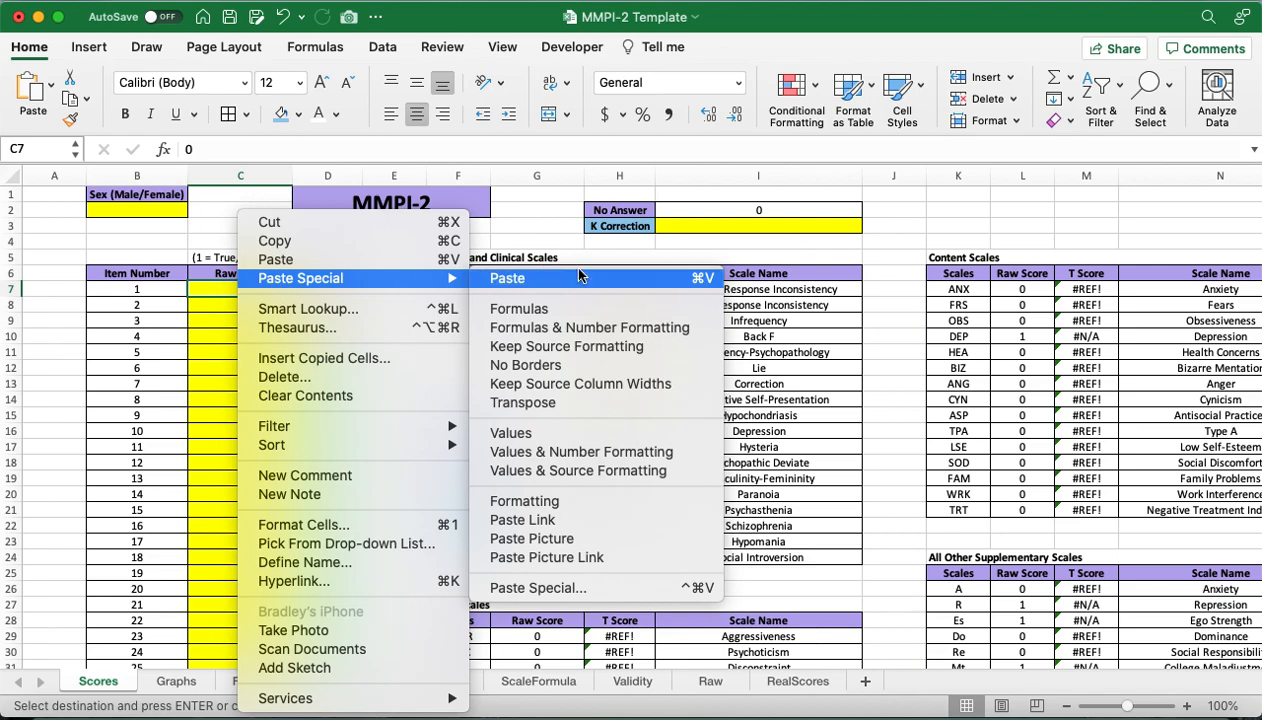
{"action": "left_click", "coordinate": [520, 433]}
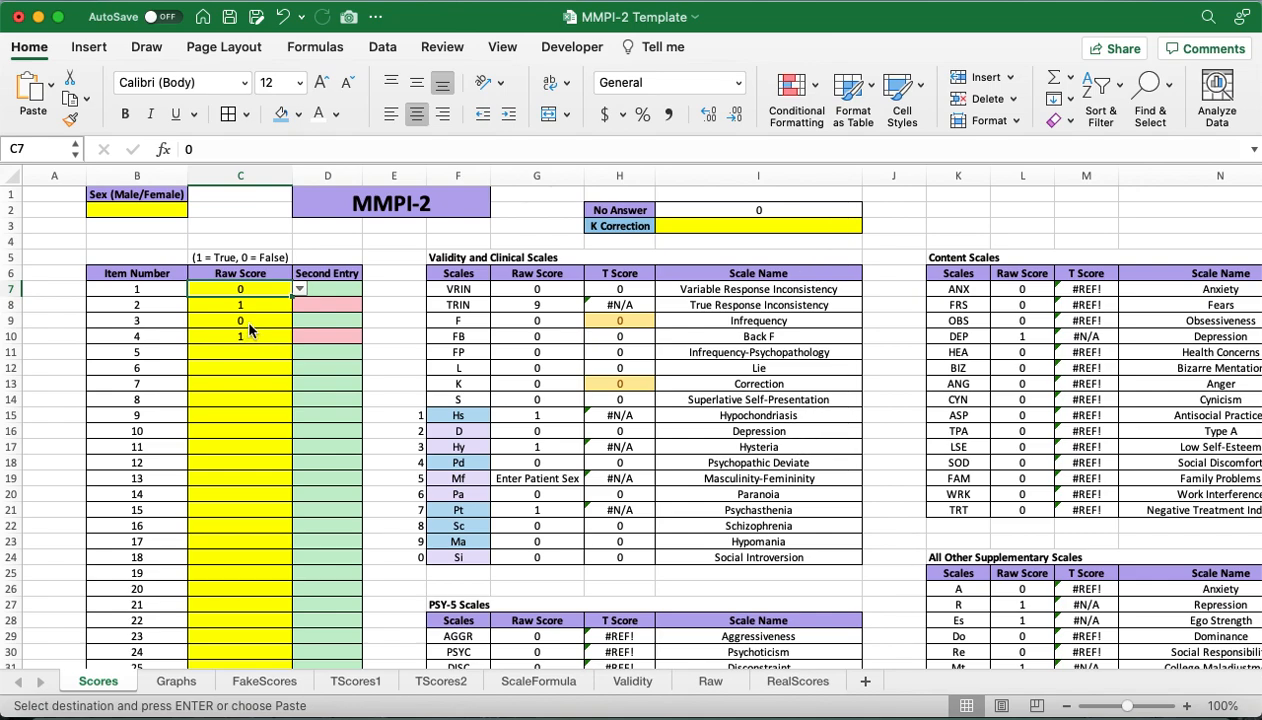
{"action": "key", "text": "shift+super+Down"}
{"action": "key", "text": "super+v"}
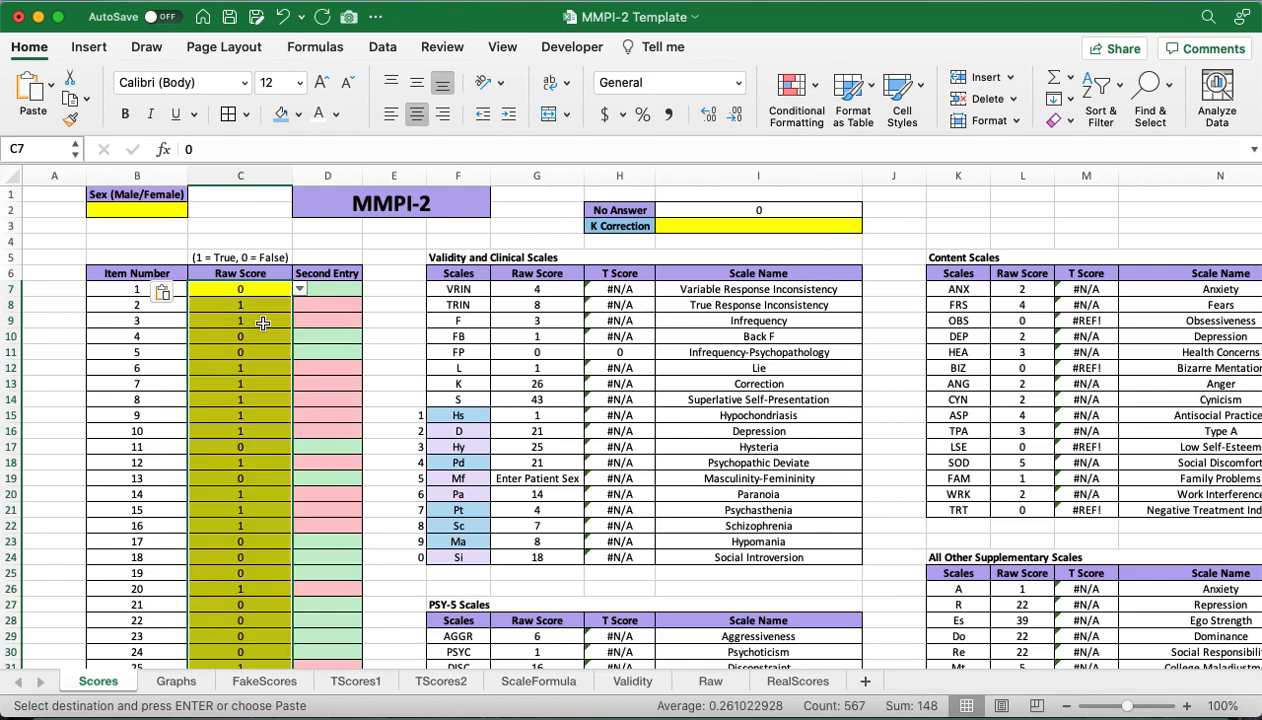
Check that the Raw Score column is filled from item 1 down to item 567
{"action": "left_click", "coordinate": [258, 289]}
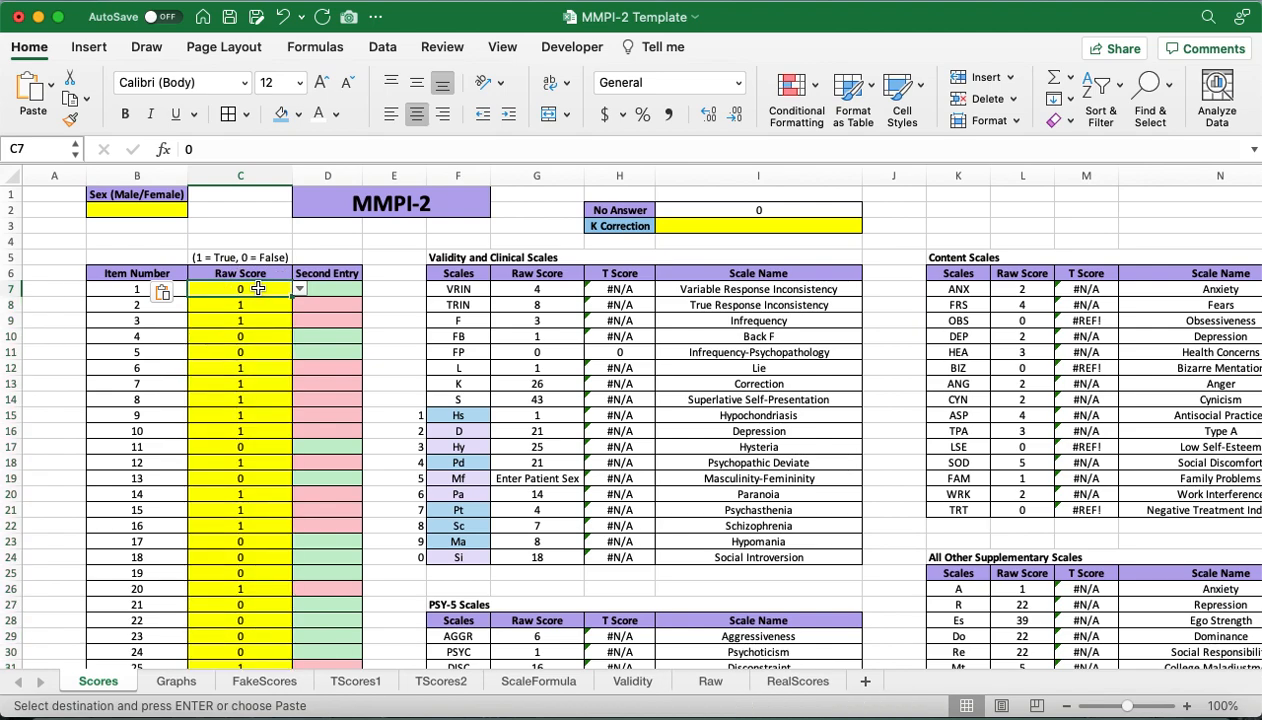
{"action": "key", "text": "shift+super+Down"}
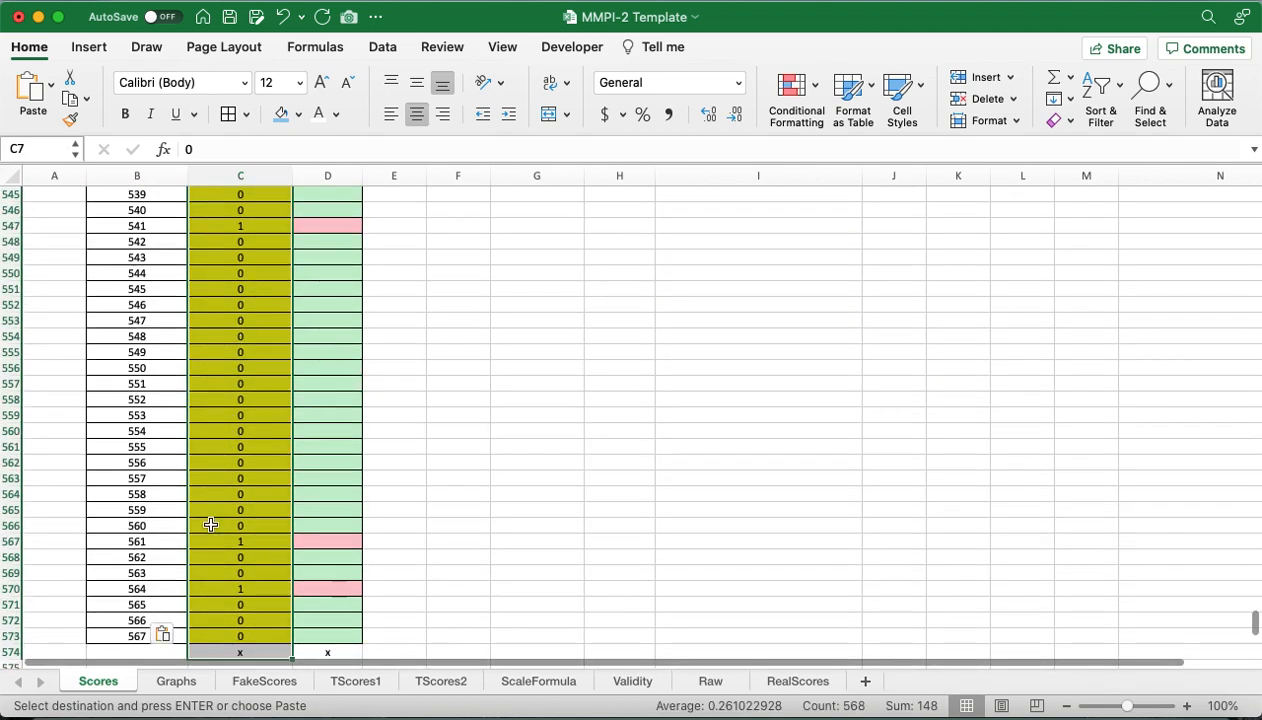
{"action": "left_click", "coordinate": [240, 576]}
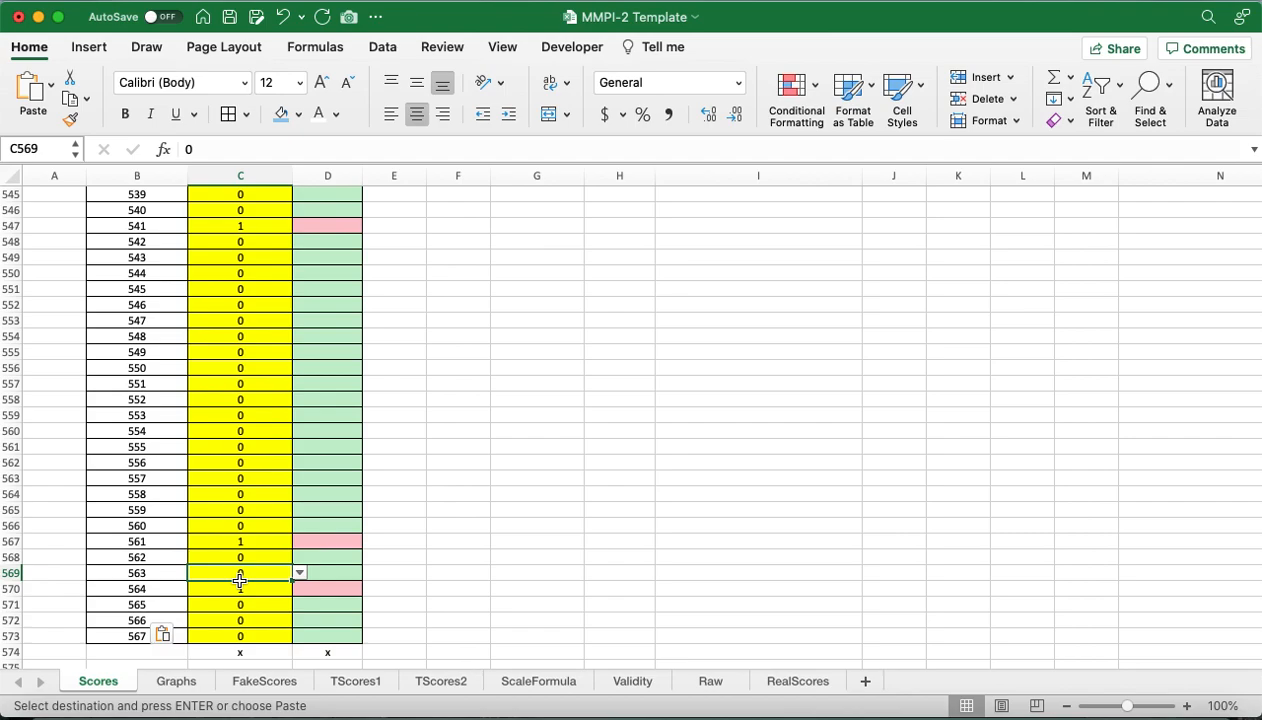
{"action": "key", "text": "shift+super+Up"}
{"action": "key", "text": "shift+Down"}
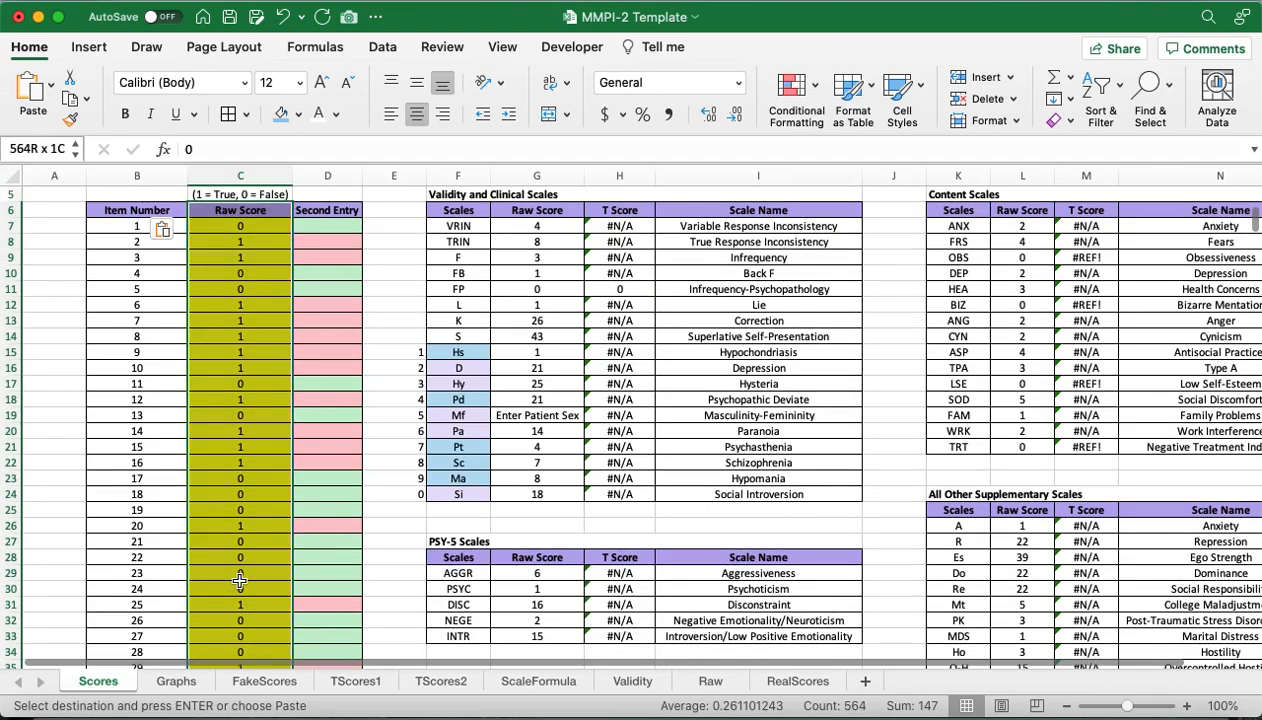
Enter 1 as the second entry for item 1, deliberately differing from its raw score
{"action": "left_click", "coordinate": [335, 226]}
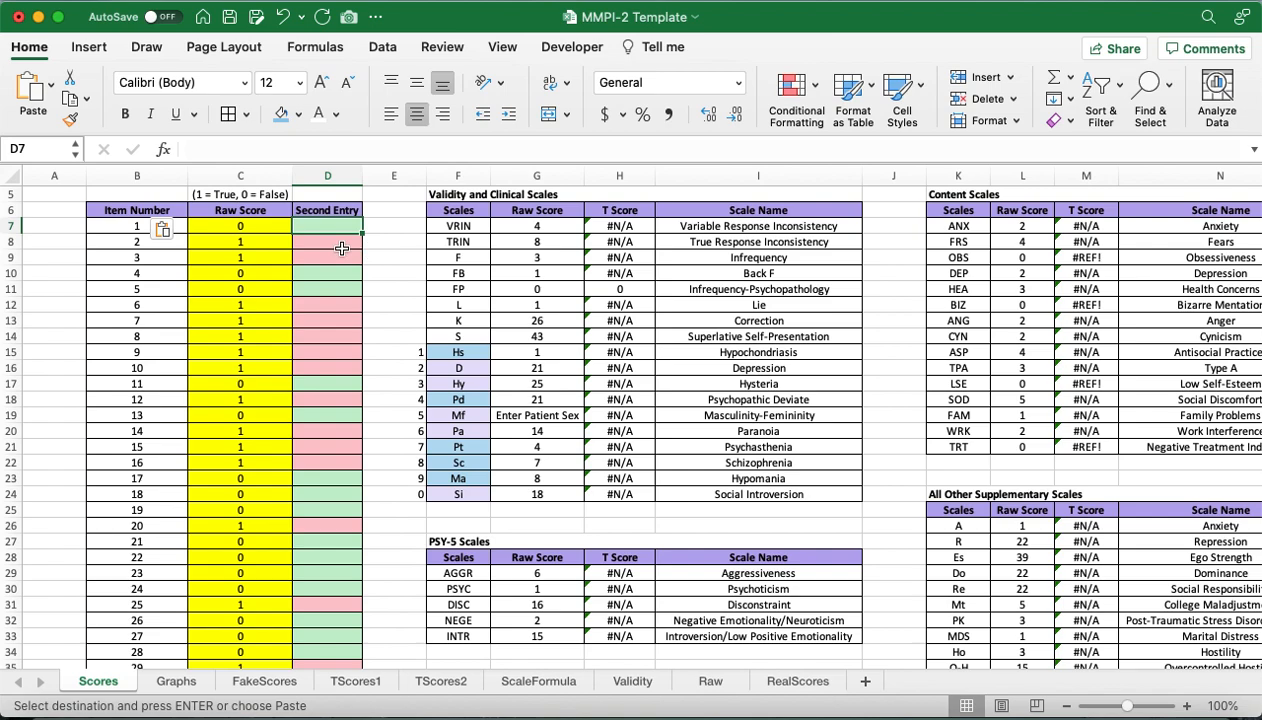
{"action": "left_click", "coordinate": [241, 228]}
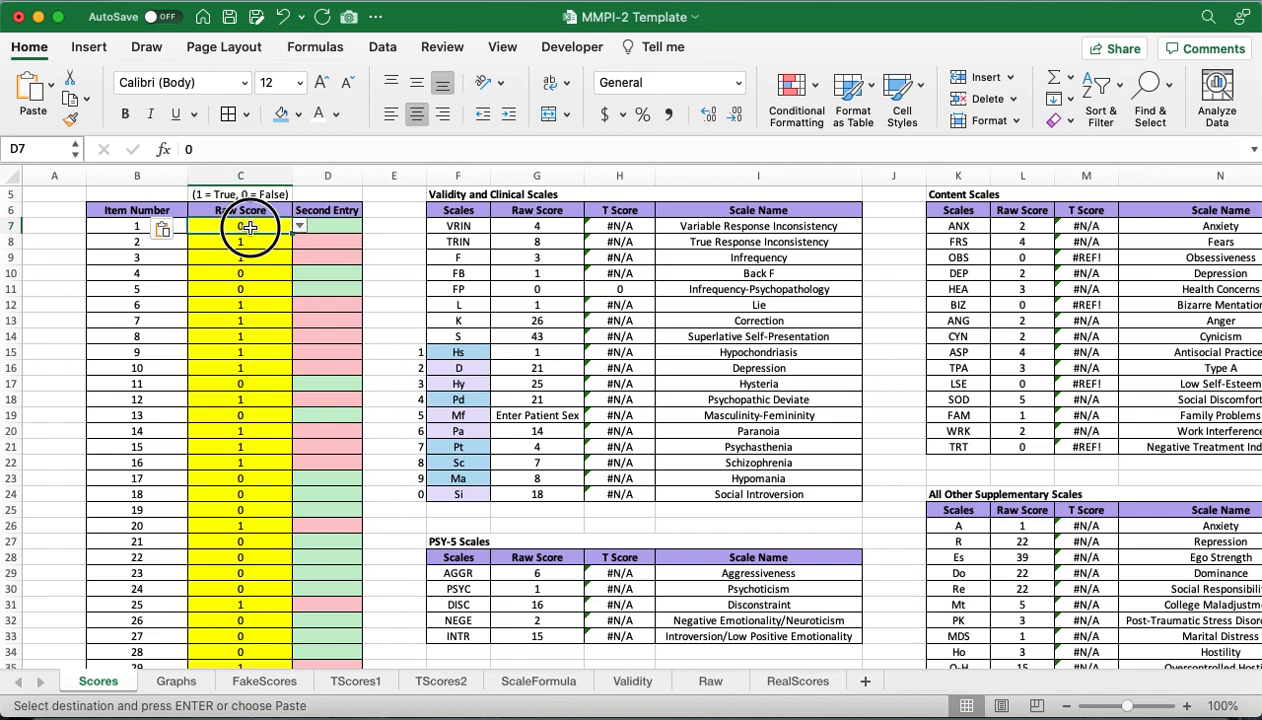
{"action": "left_click", "coordinate": [260, 227]}
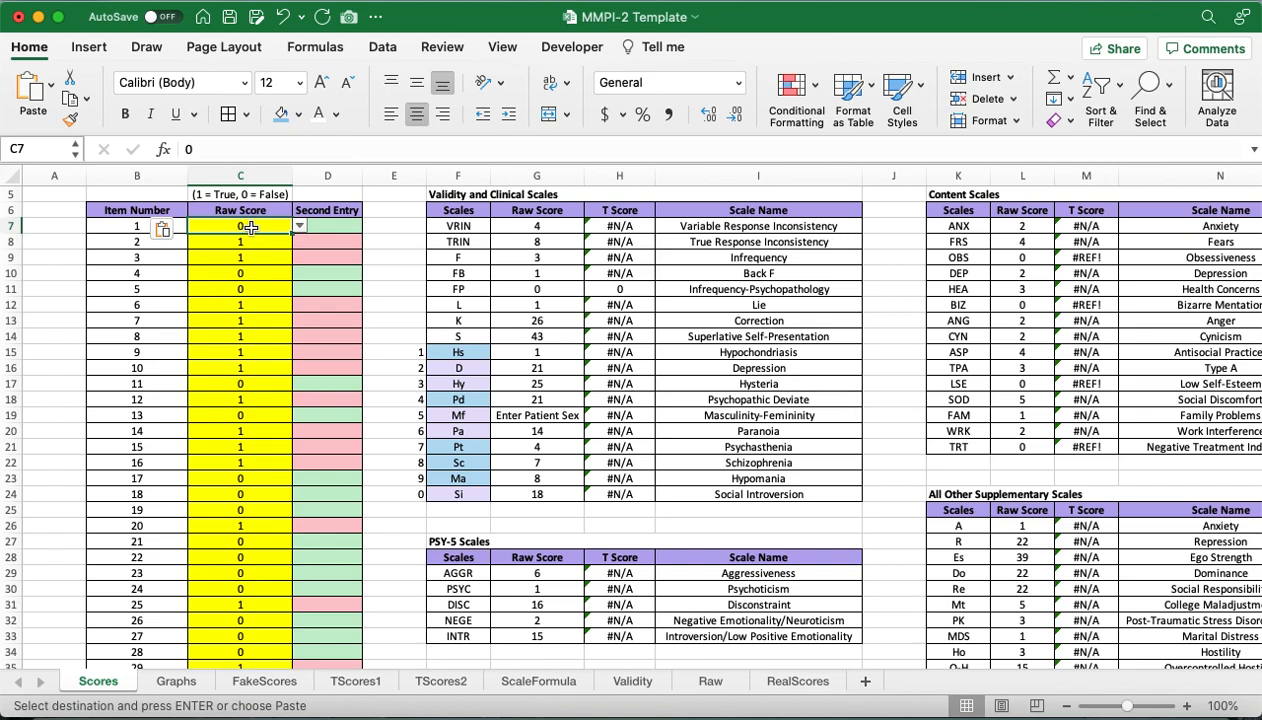
{"action": "left_click", "coordinate": [318, 226]}
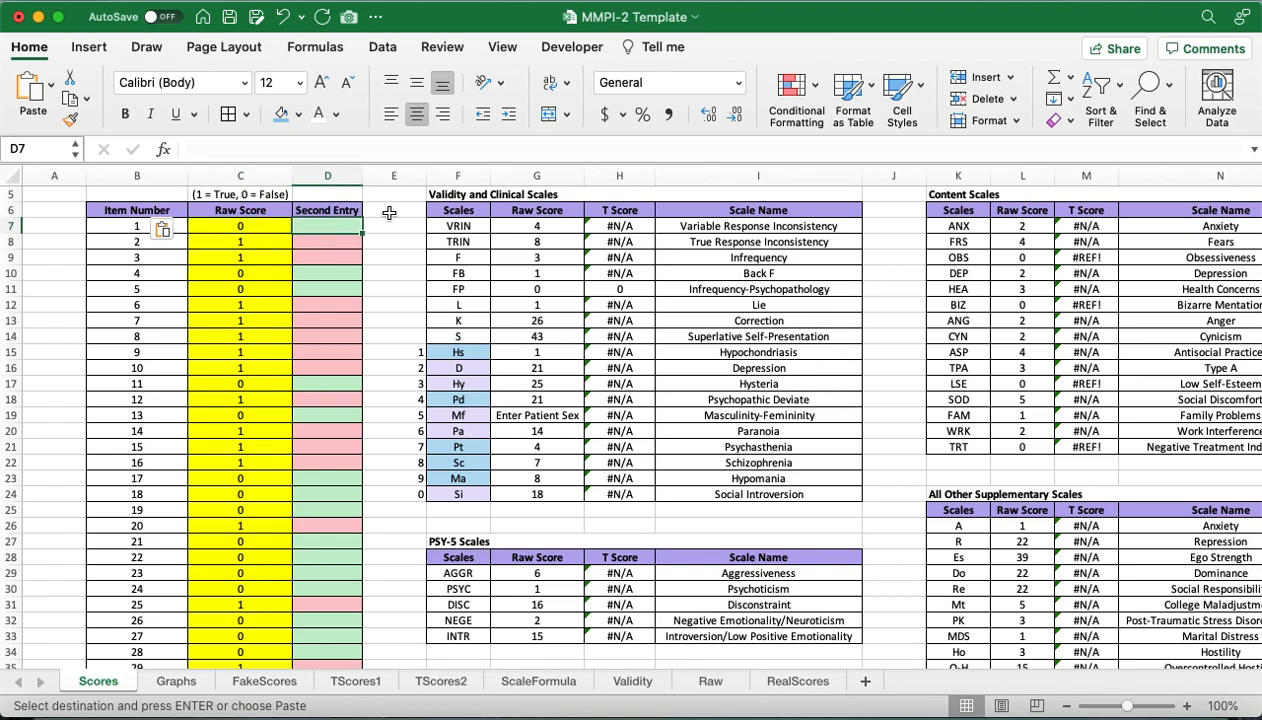
{"action": "type", "text": "1"}
{"action": "key", "text": "Return"}
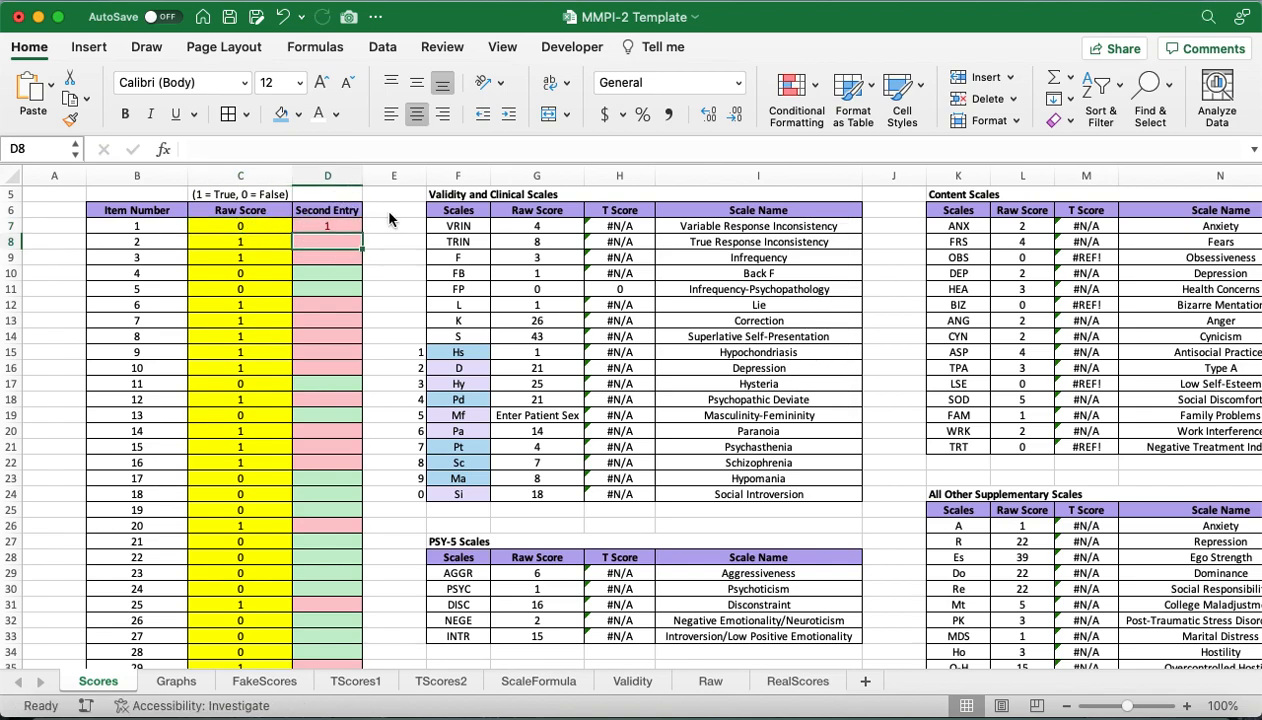
Enter the second entries 1, 1, 0, 0, 1, 1, 1, 1 and 1 for items 2 to 10
{"action": "type", "text": "1"}
{"action": "key", "text": "Return"}
{"action": "type", "text": "1"}
{"action": "key", "text": "Return"}
{"action": "type", "text": "0"}
{"action": "key", "text": "Return"}
{"action": "type", "text": "0"}
{"action": "key", "text": "Return"}
{"action": "type", "text": "1"}
{"action": "key", "text": "Return"}
{"action": "type", "text": "1"}
{"action": "key", "text": "Return"}
{"action": "type", "text": "1"}
{"action": "key", "text": "Return"}
{"action": "type", "text": "1"}
{"action": "key", "text": "Return"}
{"action": "type", "text": "1"}
{"action": "key", "text": "Return"}
{"action": "left_click_drag", "start_coordinate": [341, 223], "coordinate": [344, 372]}
{"action": "right_click", "coordinate": [344, 352]}
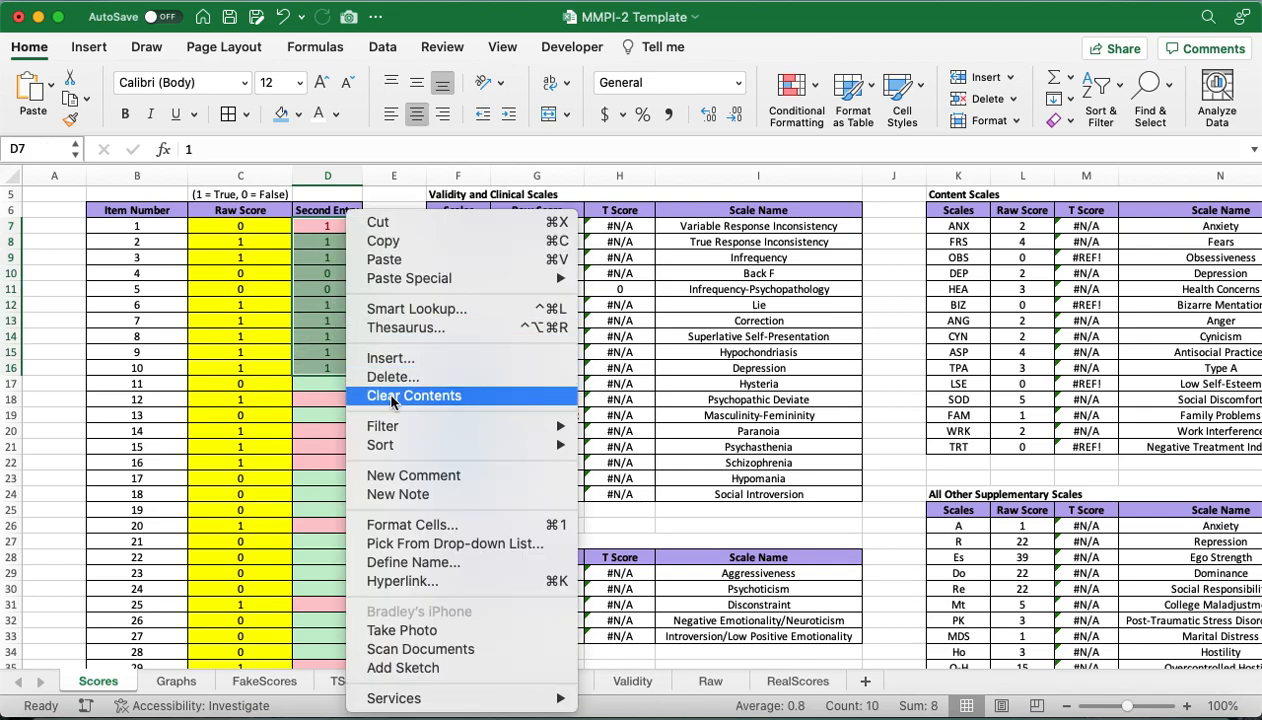
{"action": "left_click", "coordinate": [334, 344]}
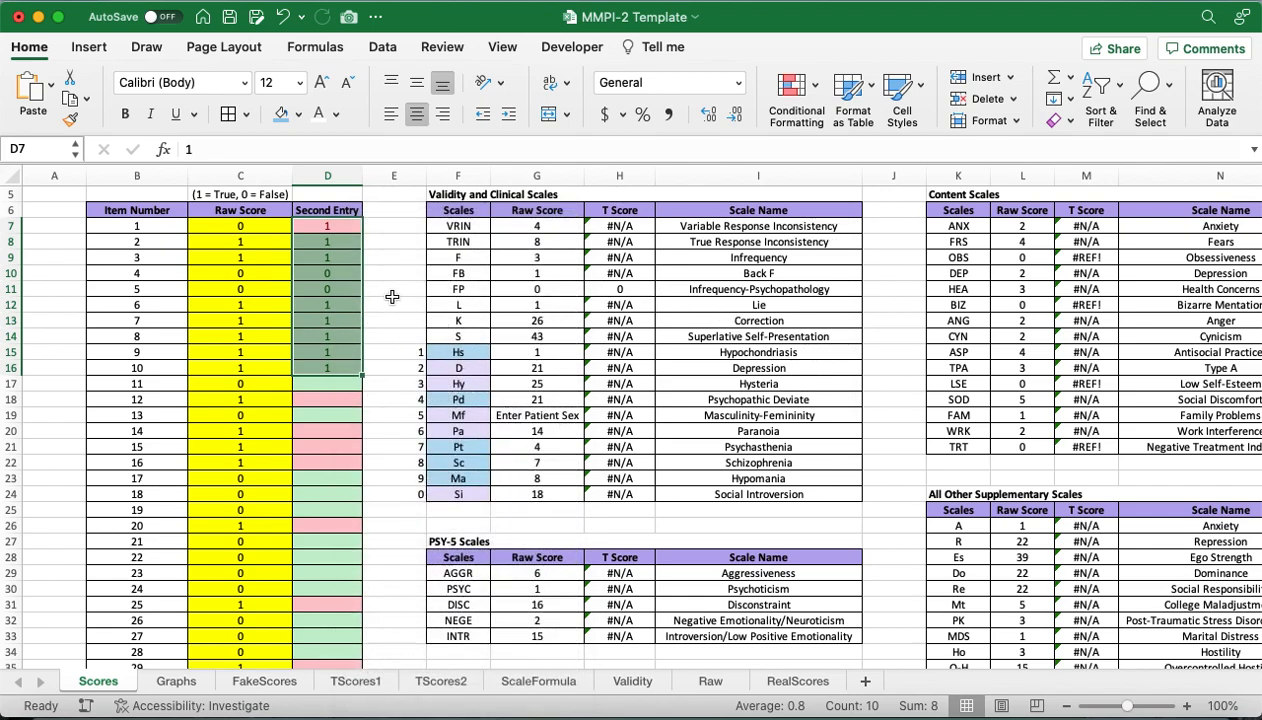
Select the T Score cells of the Validity and Clinical Scales from VRIN to Si to examine them
{"action": "scroll", "coordinate": [437, 300], "scroll_direction": "up", "scroll_amount": 3}
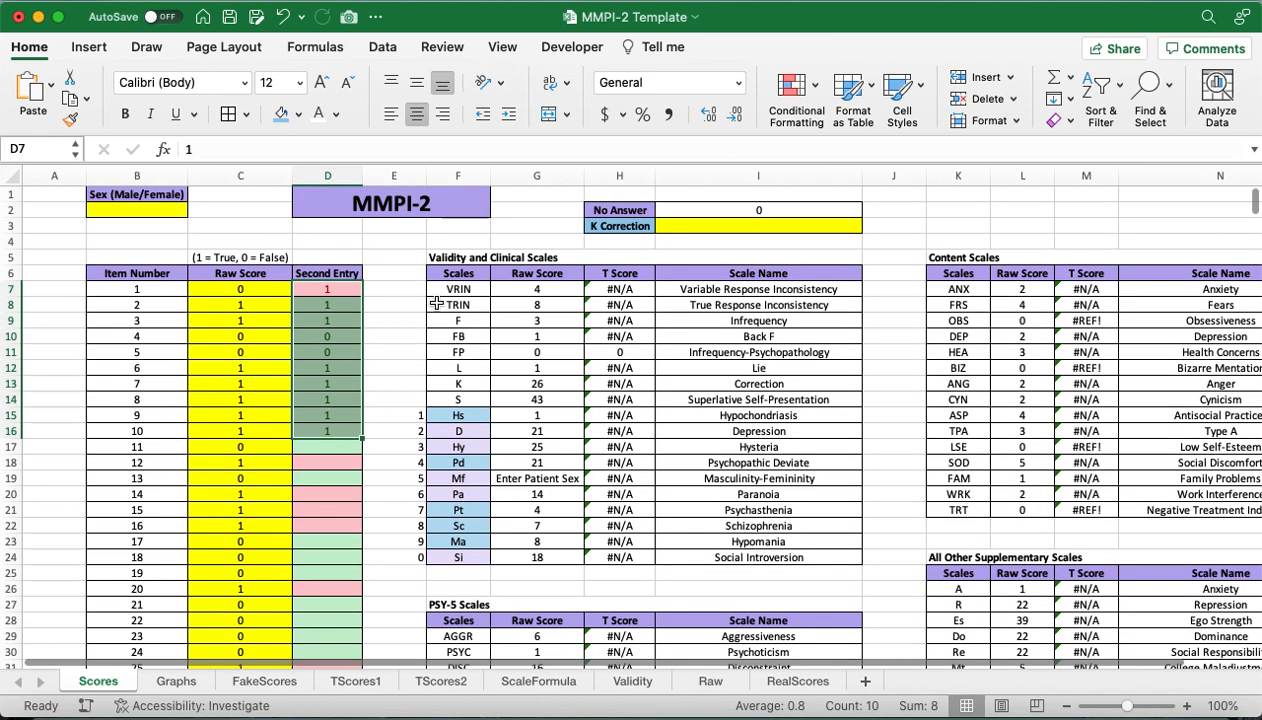
{"action": "left_click", "coordinate": [255, 291]}
{"action": "left_click_drag", "start_coordinate": [614, 289], "coordinate": [628, 549]}
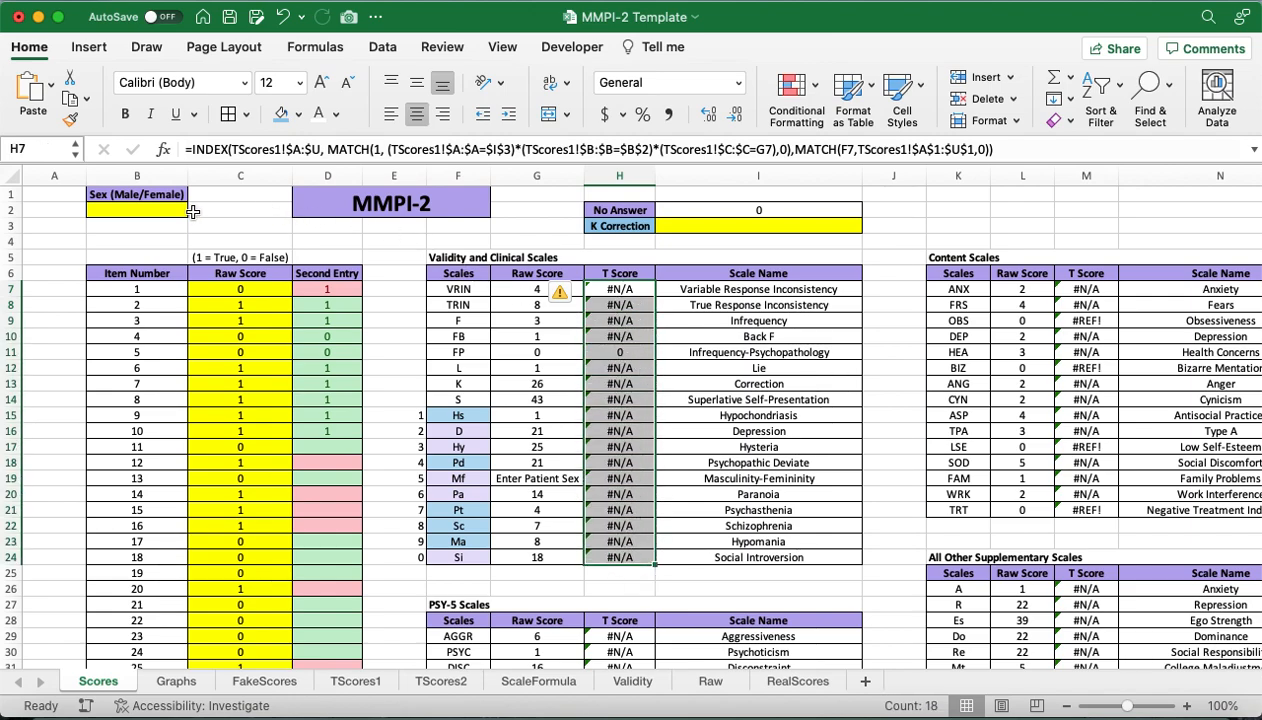
Set the Sex (Male/Female) cell to Male
{"action": "left_click", "coordinate": [157, 209]}
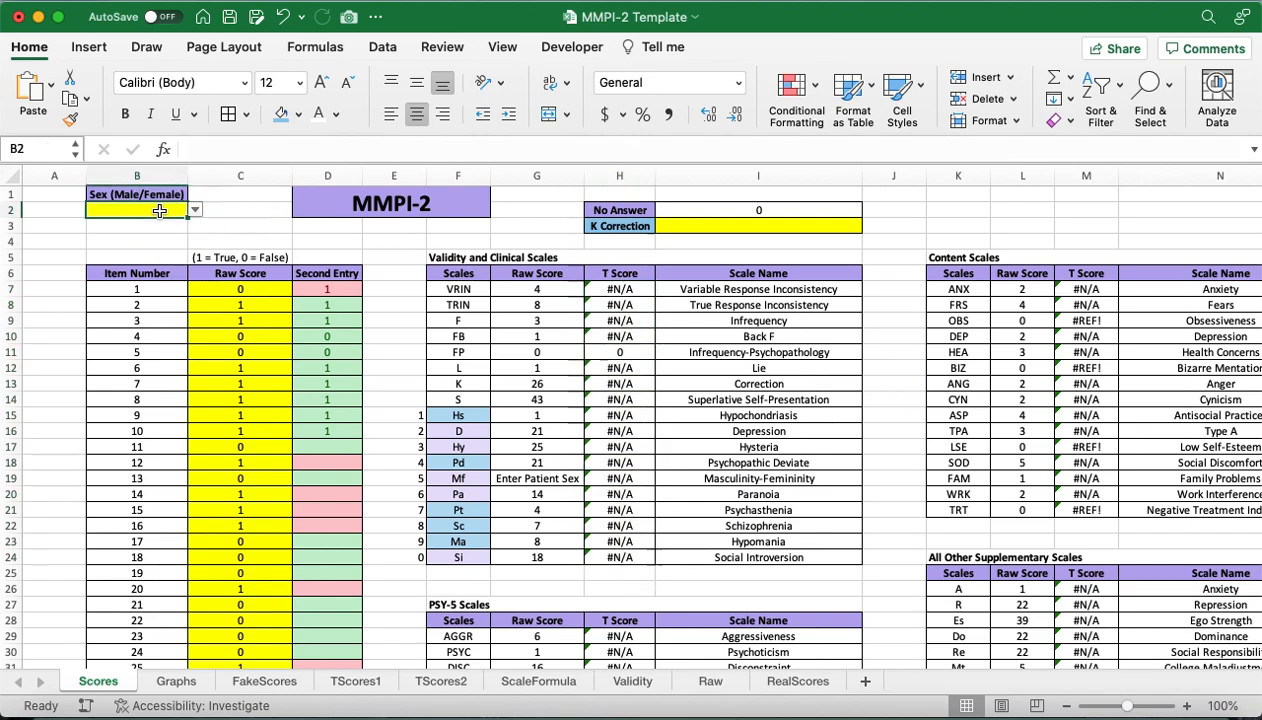
{"action": "left_click", "coordinate": [737, 227]}
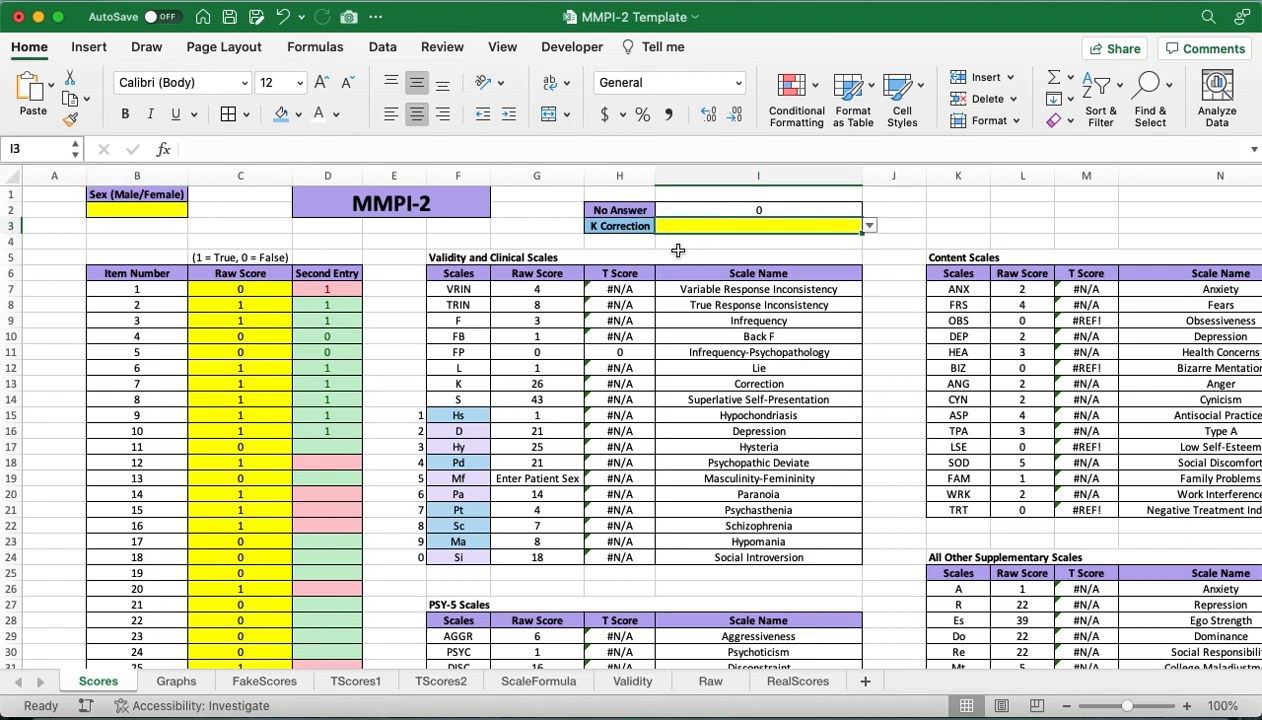
{"action": "left_click", "coordinate": [163, 212]}
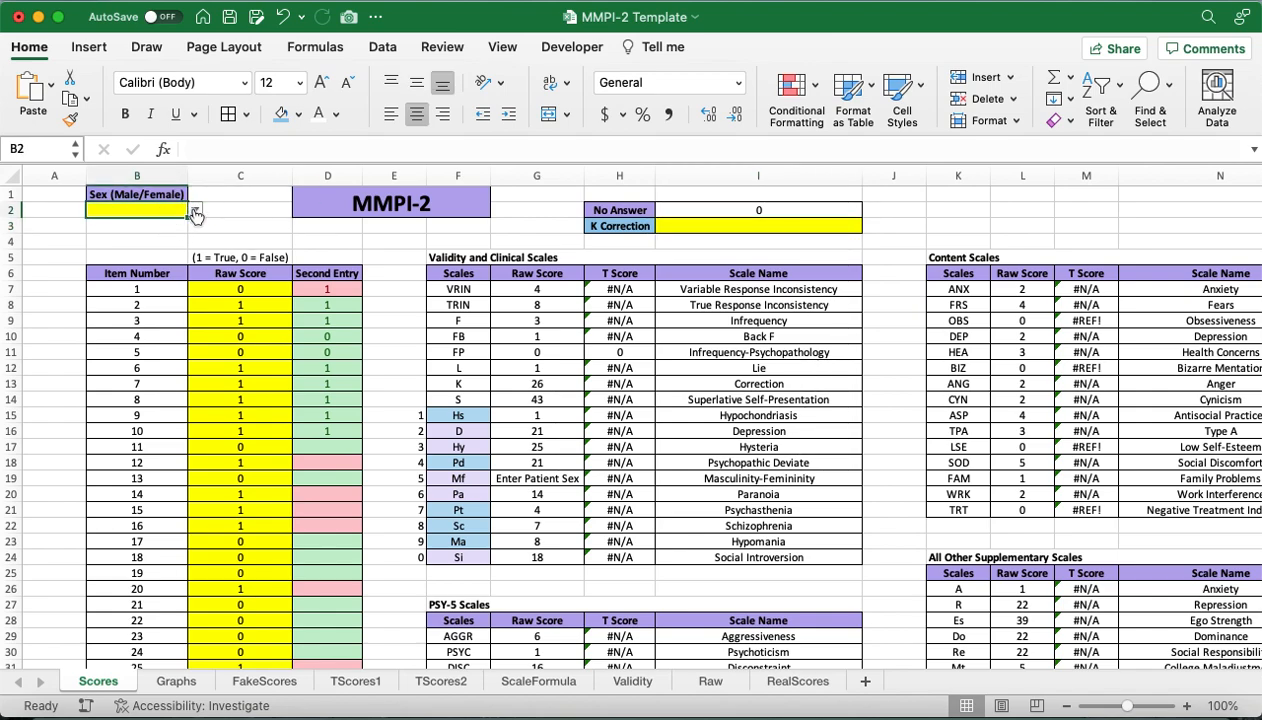
{"action": "left_click", "coordinate": [195, 212]}
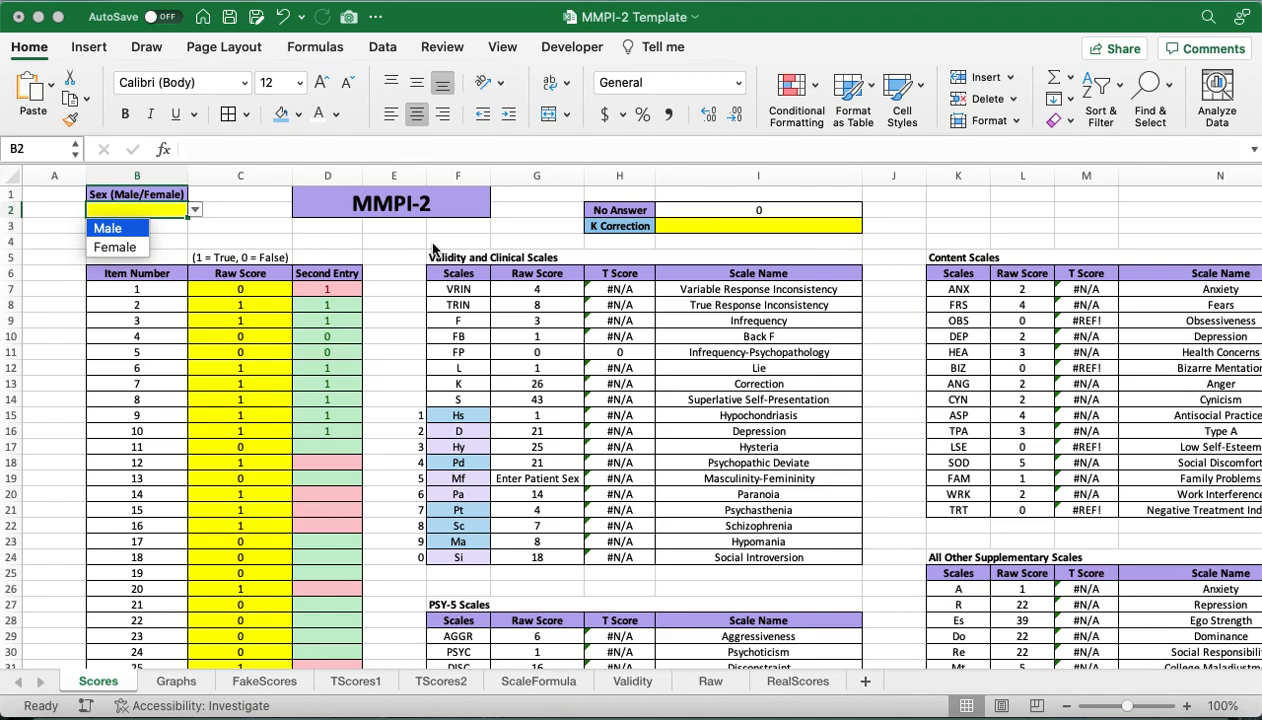
{"action": "left_click", "coordinate": [558, 244]}
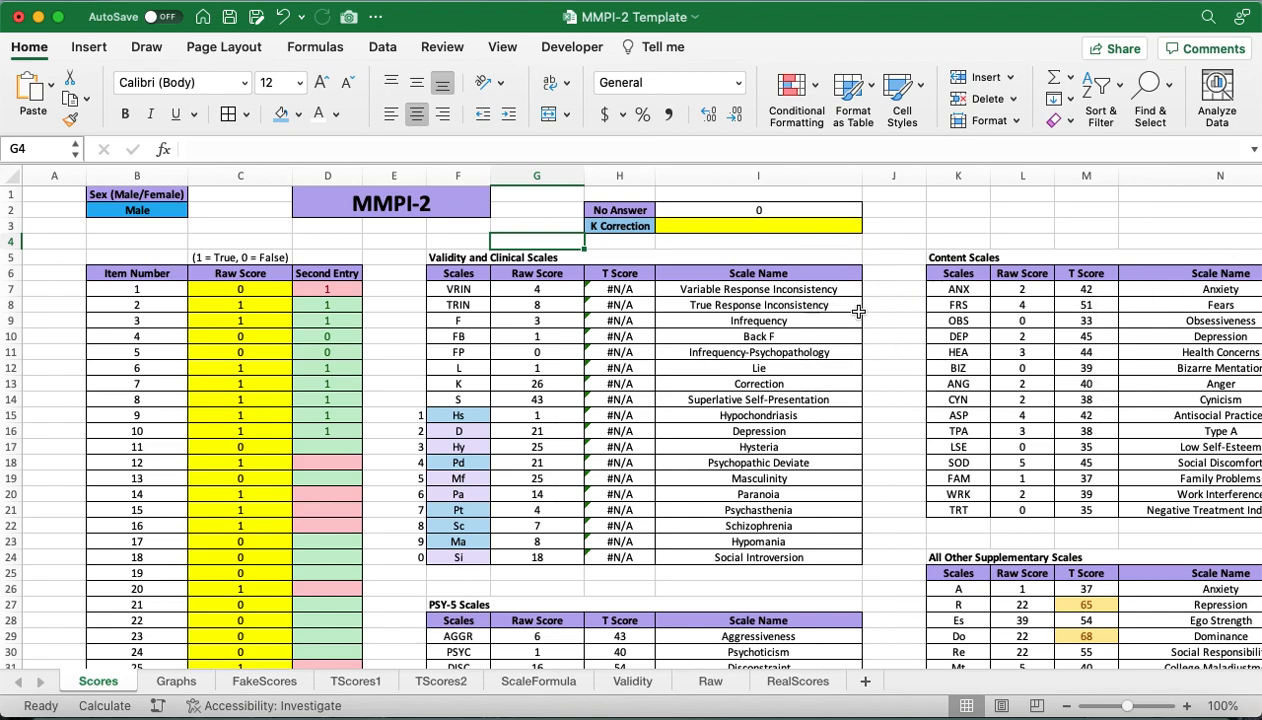
Set the K Correction cell to With K Correction
{"action": "left_click", "coordinate": [727, 225]}
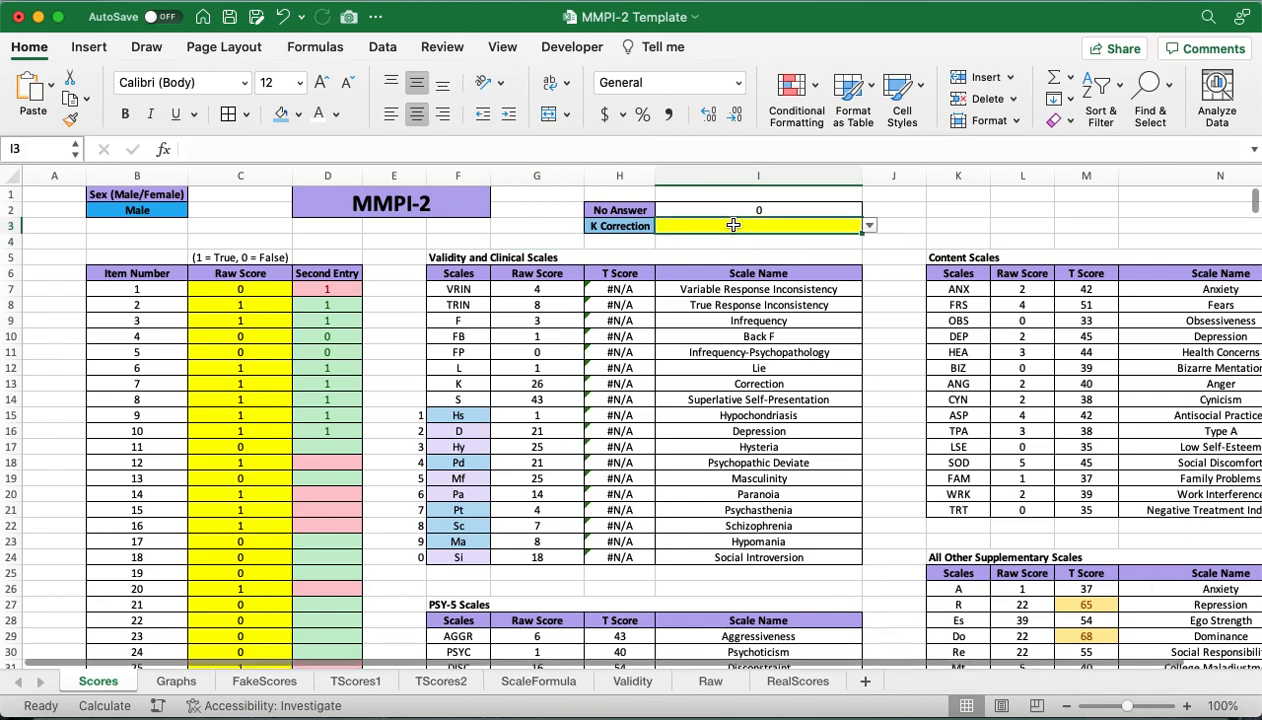
{"action": "left_click", "coordinate": [869, 226]}
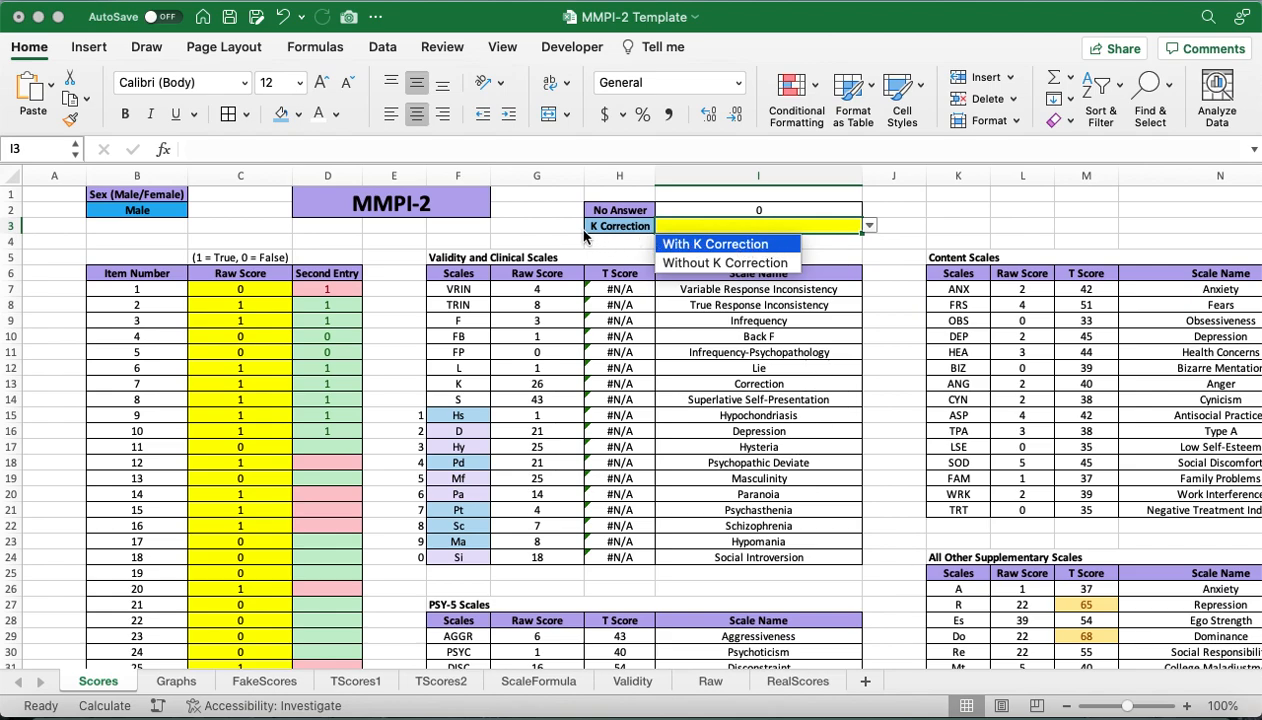
{"action": "key", "text": "Return"}
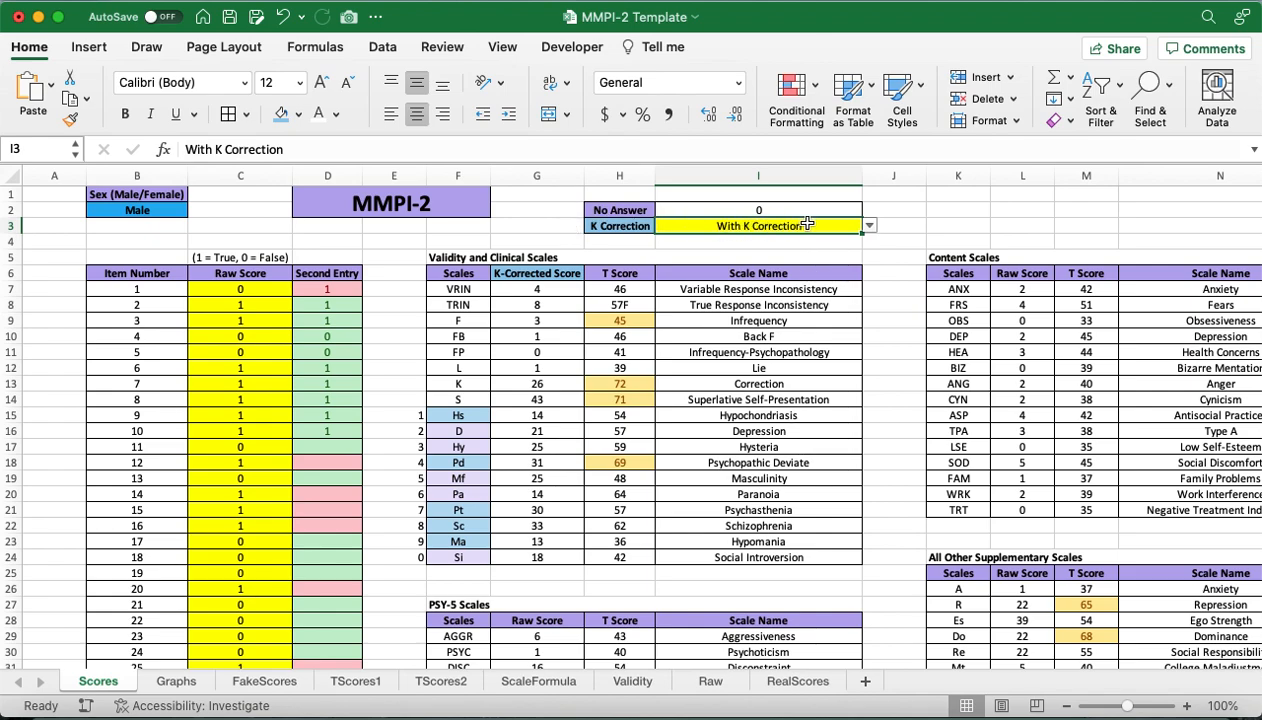
Review the choices available for the K Correction setting
{"action": "left_click", "coordinate": [557, 225]}
{"action": "left_click", "coordinate": [718, 222]}
{"action": "left_click", "coordinate": [869, 225]}
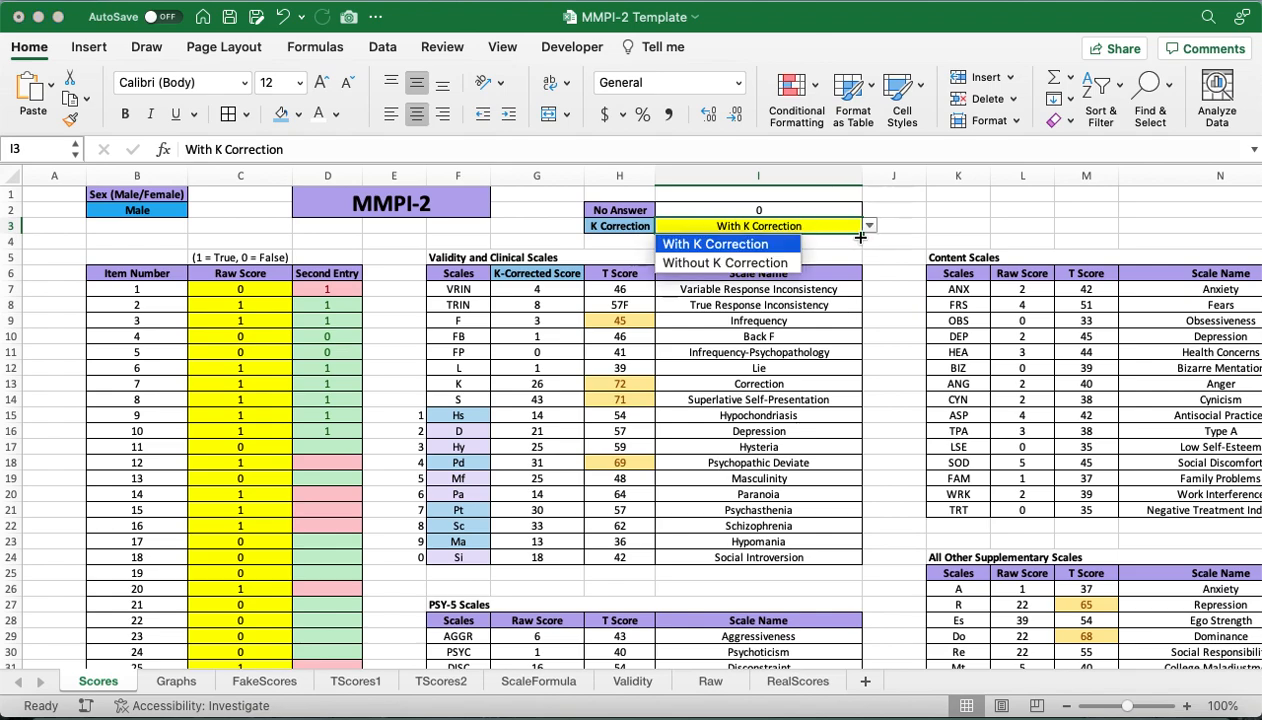
{"action": "left_click", "coordinate": [869, 225]}
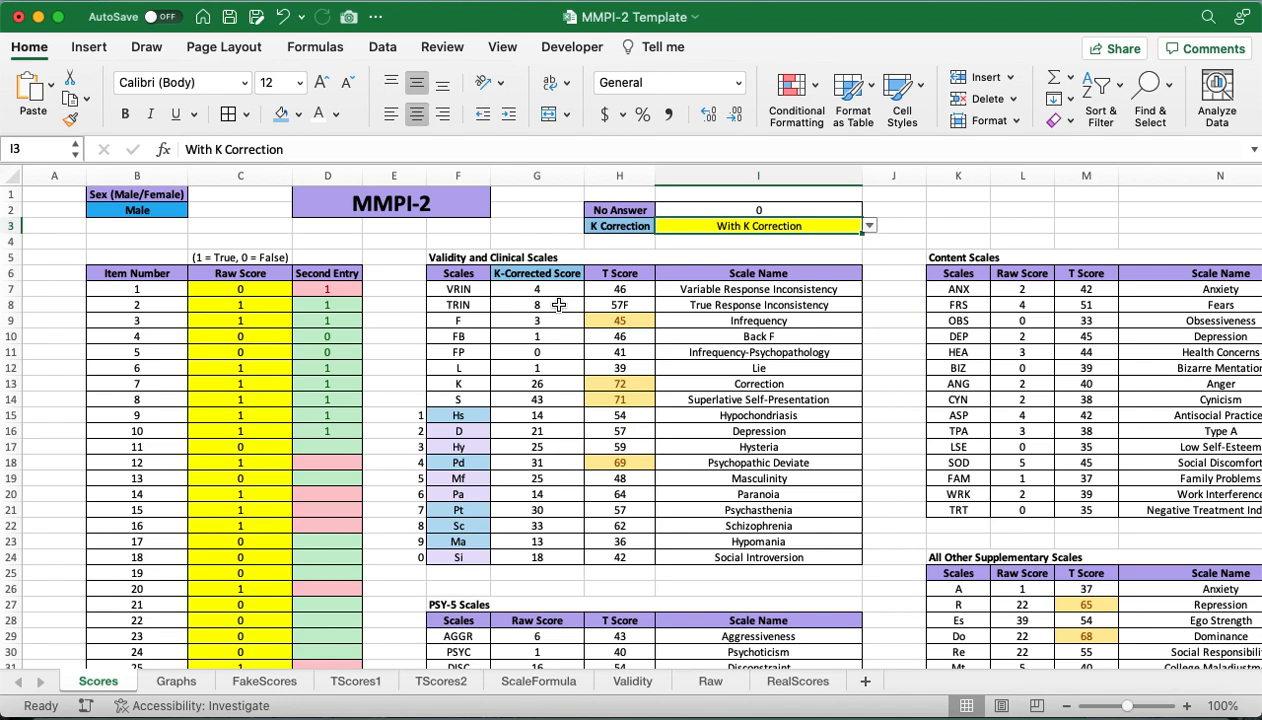
Examine the K-corrected scores of Hs, Pd, Pt, Sc and Ma, and the T scores of Pt, Sc and Ma
{"action": "scroll", "coordinate": [559, 302], "scroll_direction": "down", "scroll_amount": 1}
{"action": "scroll", "coordinate": [559, 302], "scroll_direction": "down", "scroll_amount": 2}
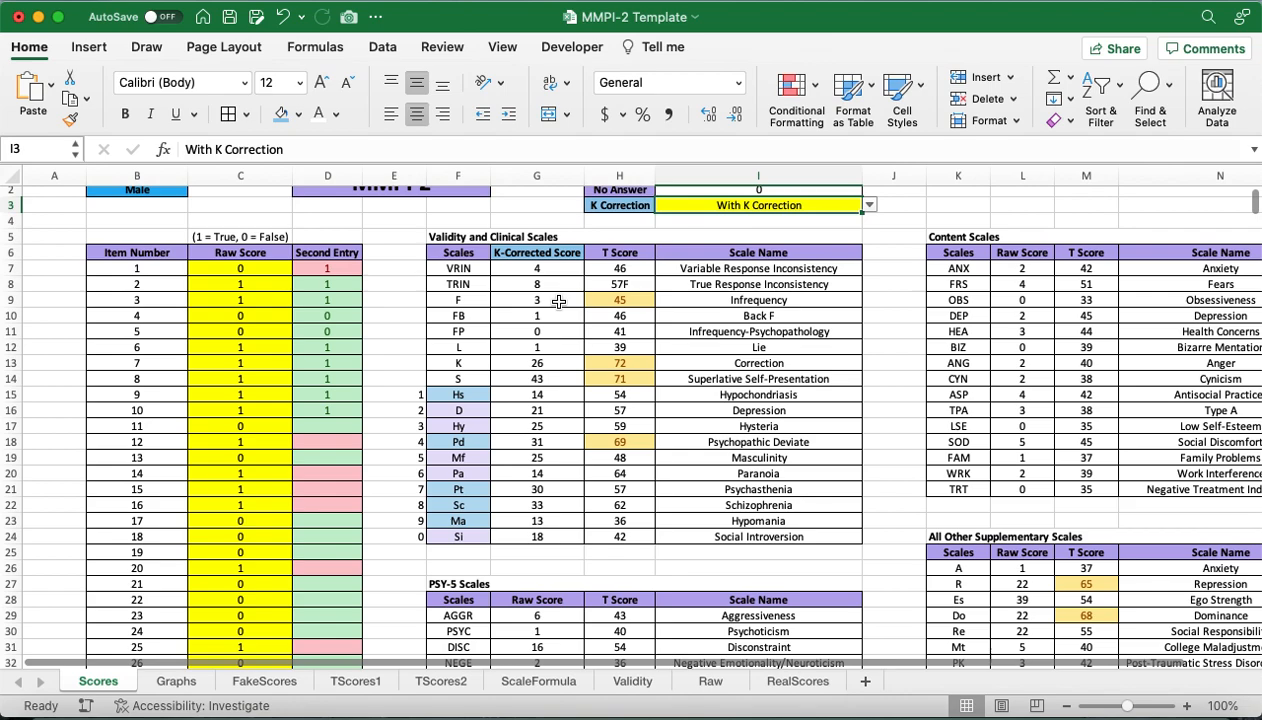
{"action": "left_click_drag", "start_coordinate": [460, 394], "coordinate": [510, 394]}
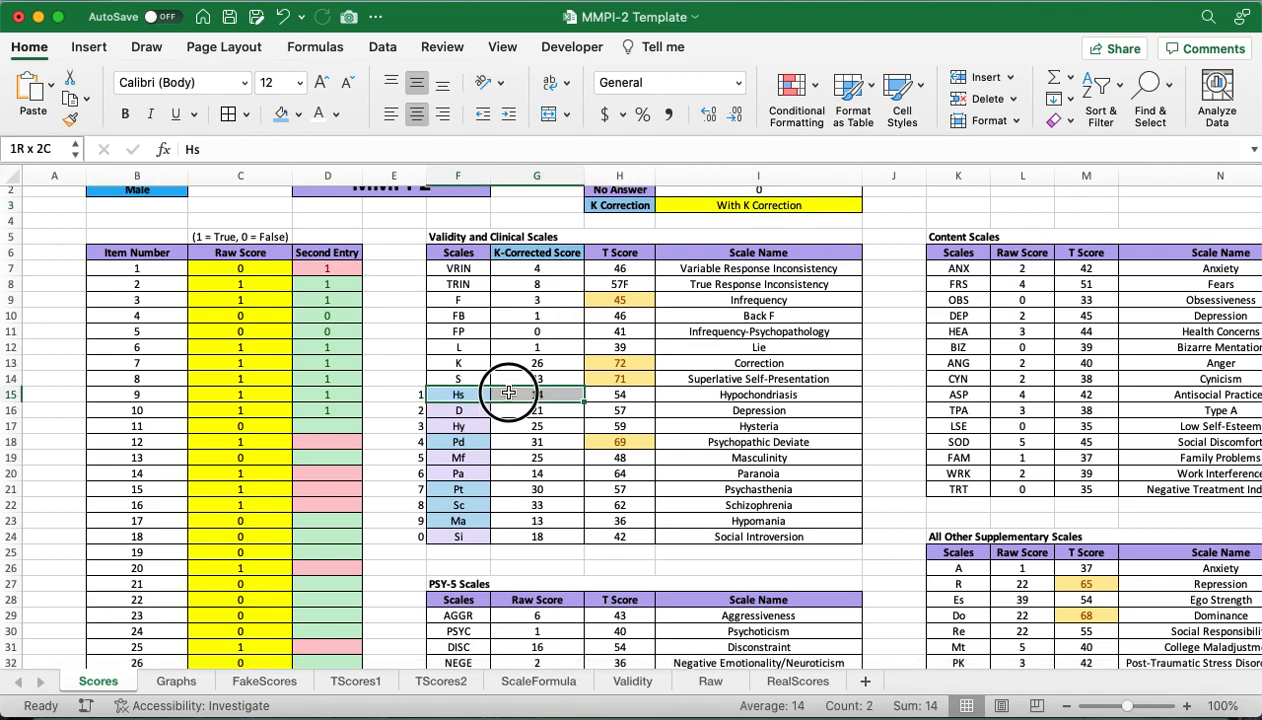
{"action": "left_click_drag", "start_coordinate": [460, 442], "coordinate": [507, 443]}
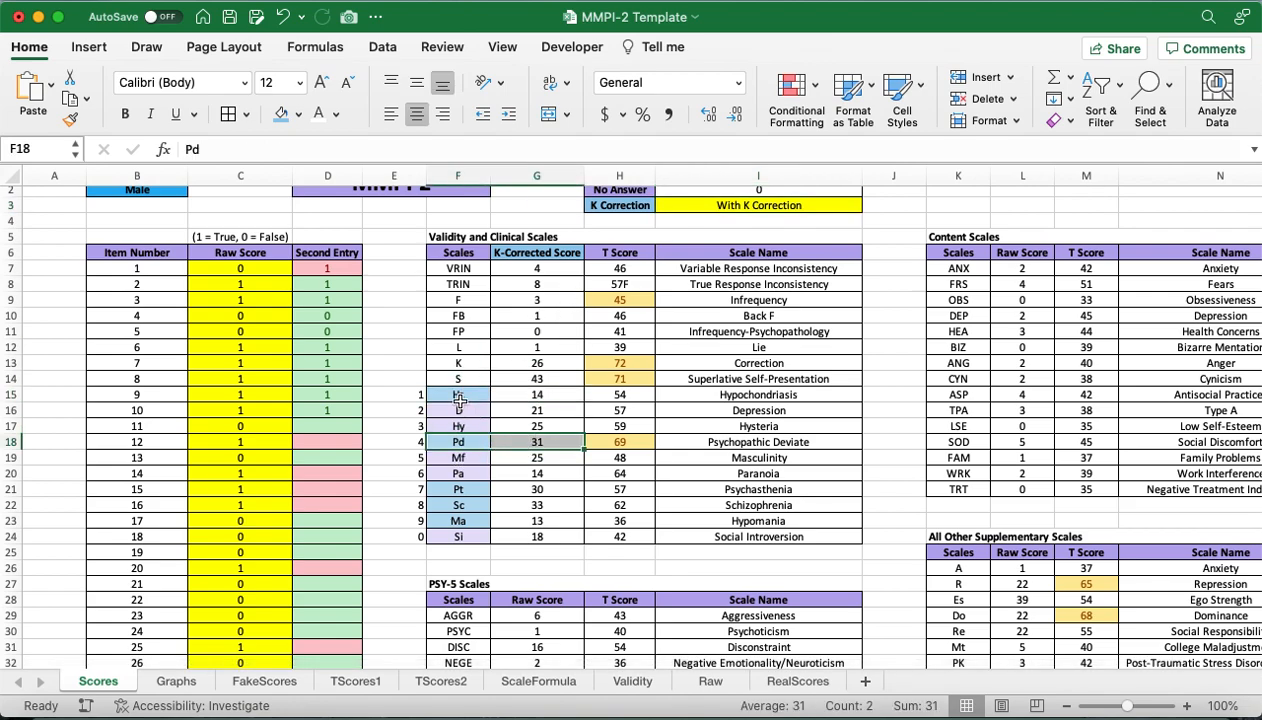
{"action": "left_click_drag", "start_coordinate": [458, 489], "coordinate": [535, 518]}
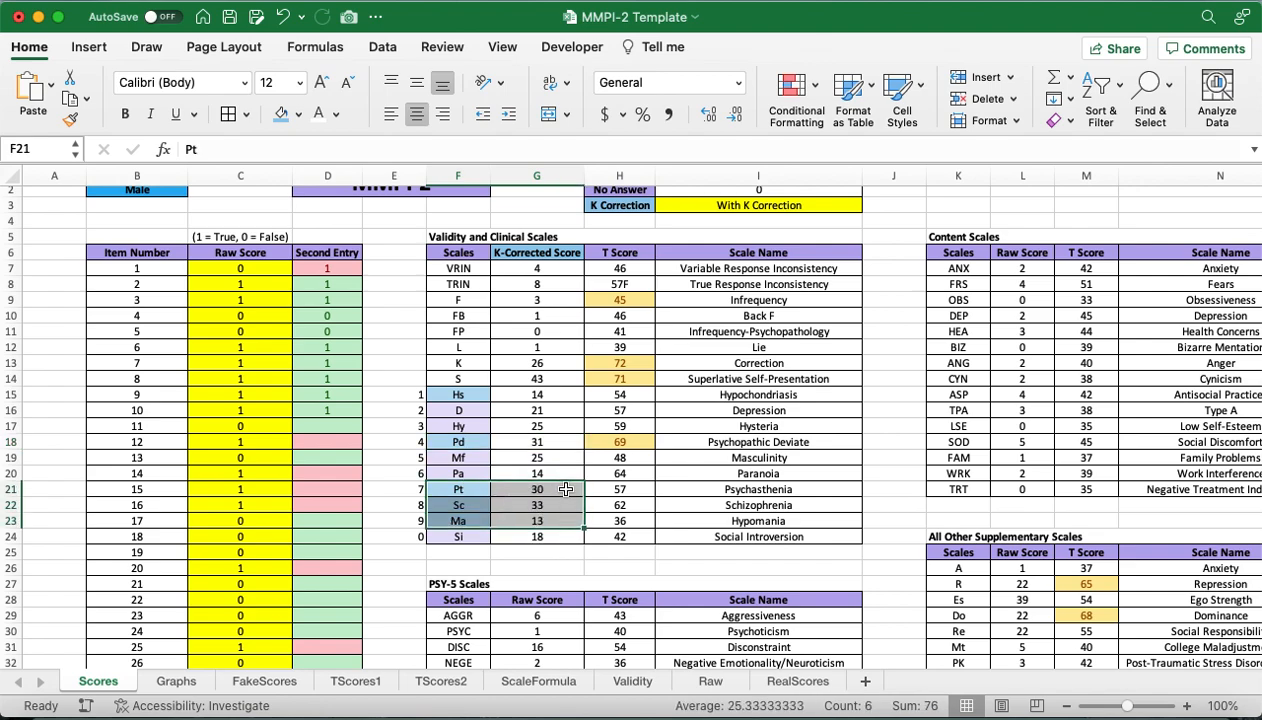
{"action": "left_click_drag", "start_coordinate": [614, 489], "coordinate": [630, 518]}
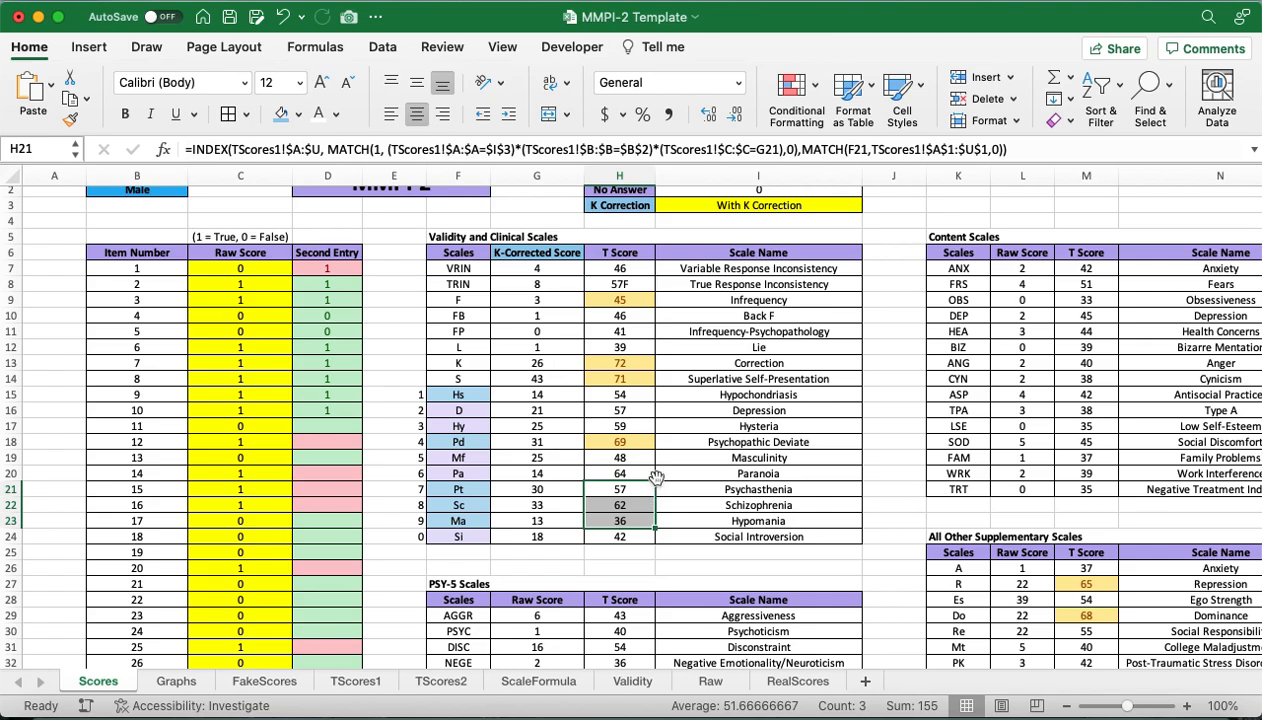
Examine the highlighted F T score, the validity T scores from VRIN to S, and the clinical T scores from Hs to Si
{"action": "scroll", "coordinate": [775, 402], "scroll_direction": "down", "scroll_amount": 4}
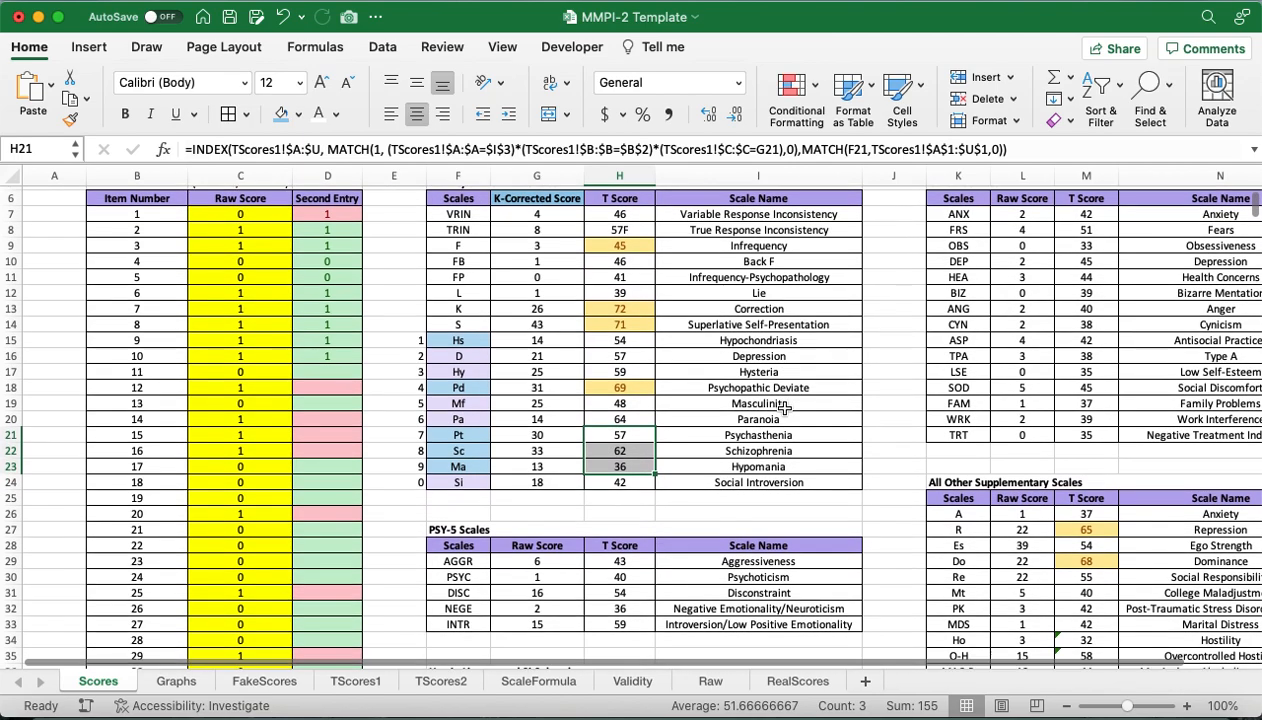
{"action": "scroll", "coordinate": [785, 408], "scroll_direction": "up", "scroll_amount": 3}
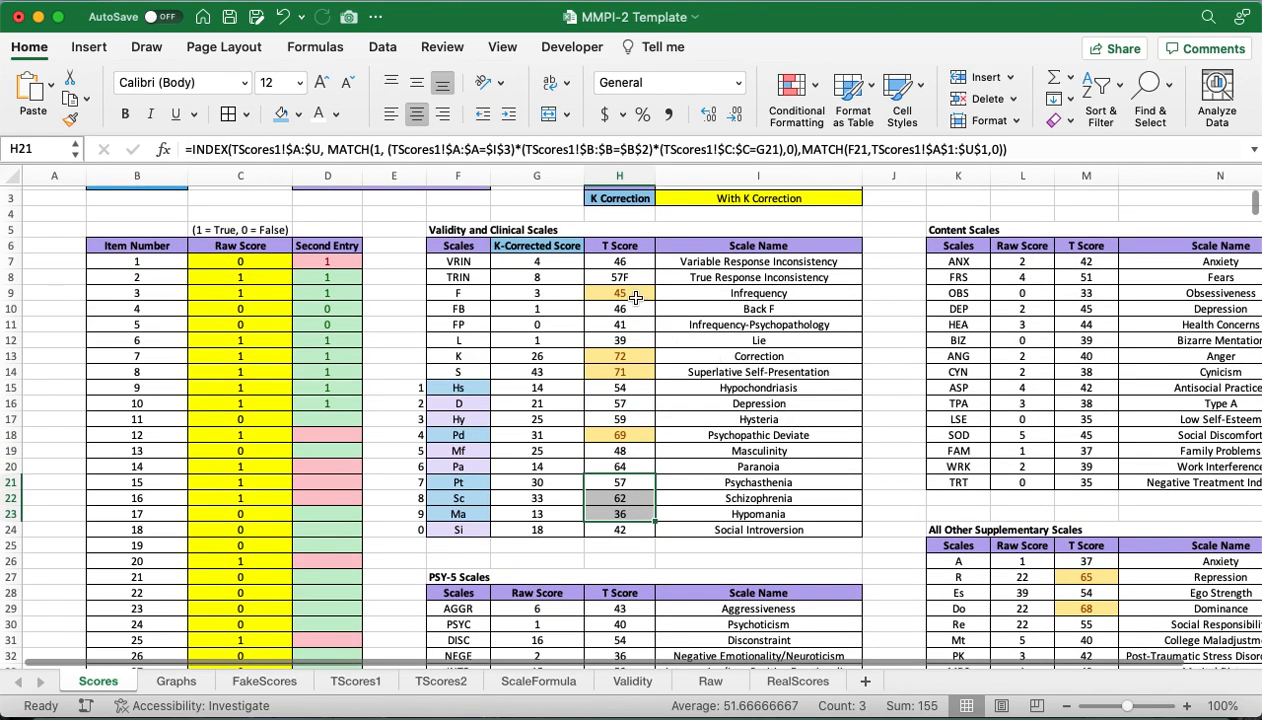
{"action": "left_click", "coordinate": [631, 292]}
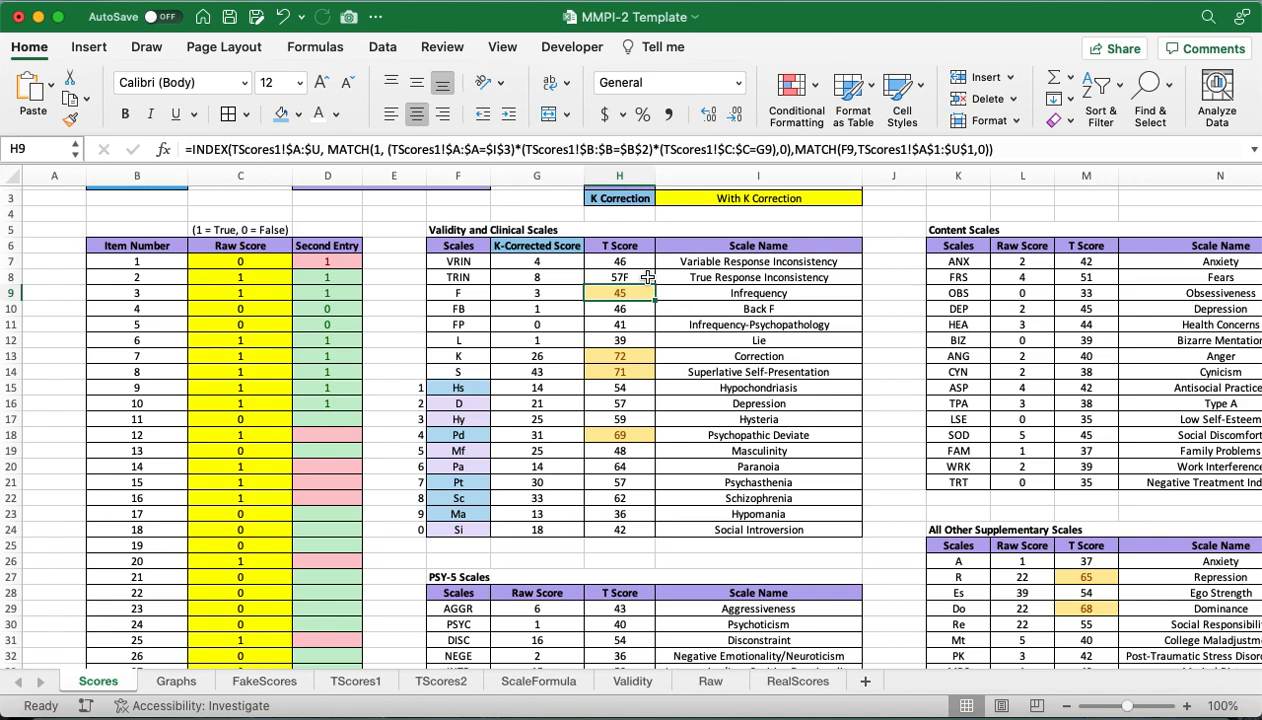
{"action": "left_click_drag", "start_coordinate": [630, 261], "coordinate": [636, 373]}
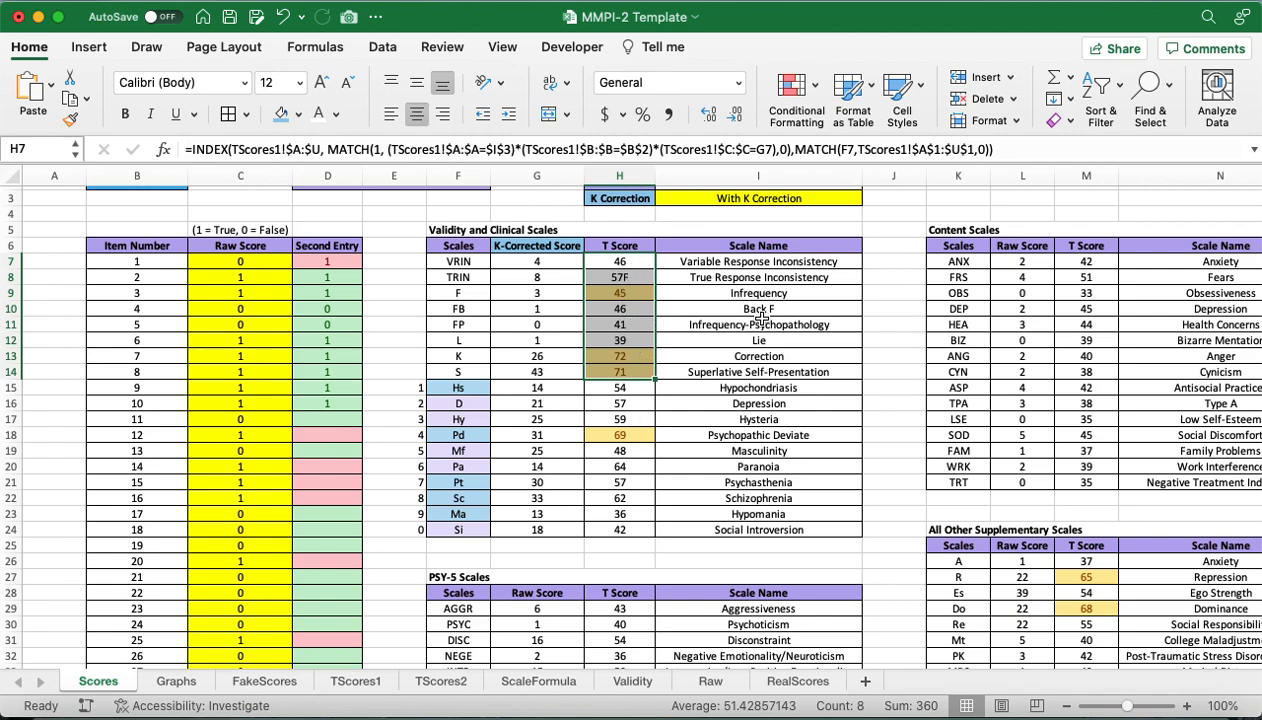
{"action": "scroll", "coordinate": [760, 318], "scroll_direction": "up", "scroll_amount": 1}
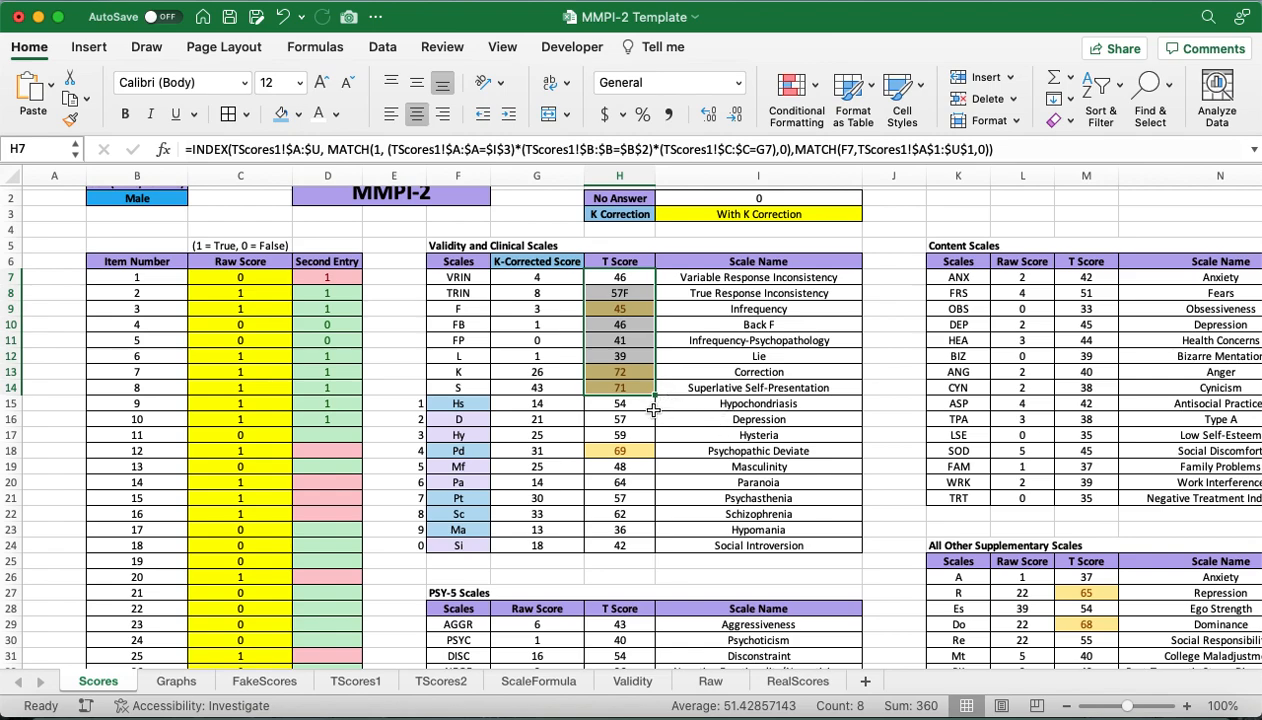
{"action": "left_click_drag", "start_coordinate": [645, 409], "coordinate": [626, 546]}
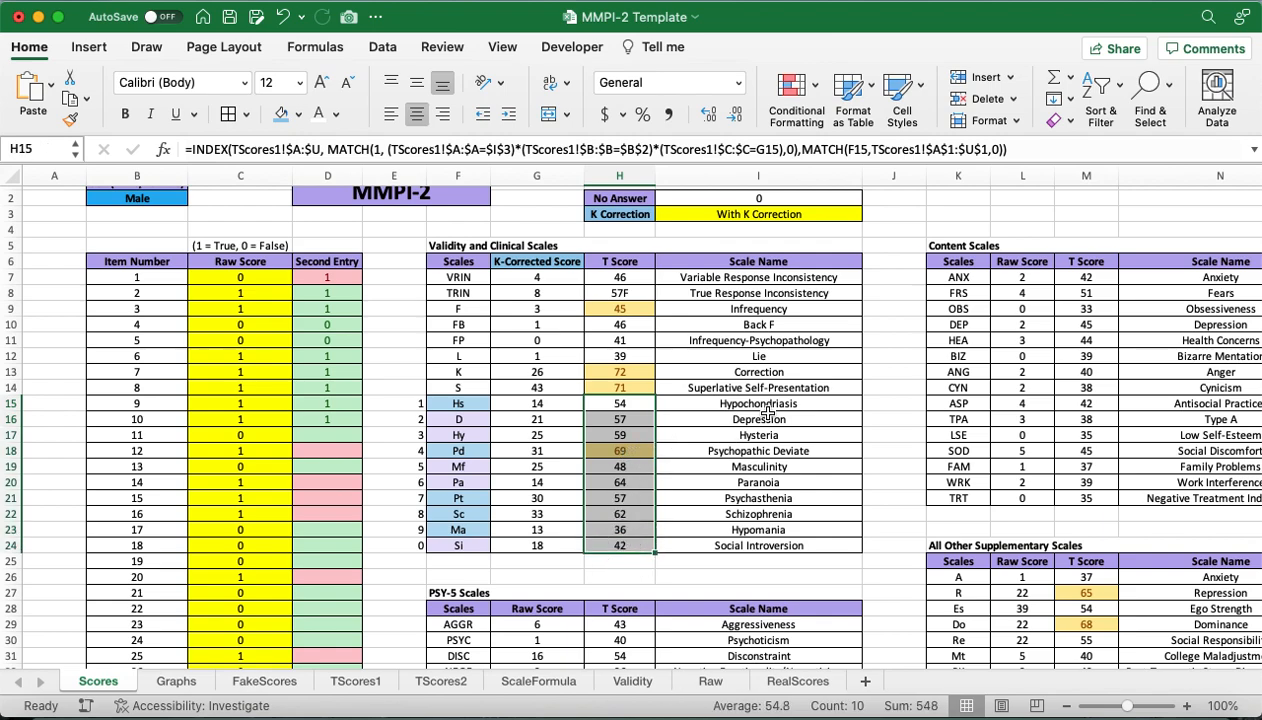
Look over the other scale tables on the Scores sheet and return to its beginning
{"action": "scroll", "coordinate": [757, 407], "scroll_direction": "down", "scroll_amount": 7}
{"action": "scroll", "coordinate": [757, 407], "scroll_direction": "right", "scroll_amount": 2}
{"action": "scroll", "coordinate": [767, 413], "scroll_direction": "left", "scroll_amount": 1}
{"action": "scroll", "coordinate": [767, 413], "scroll_direction": "up", "scroll_amount": 7}
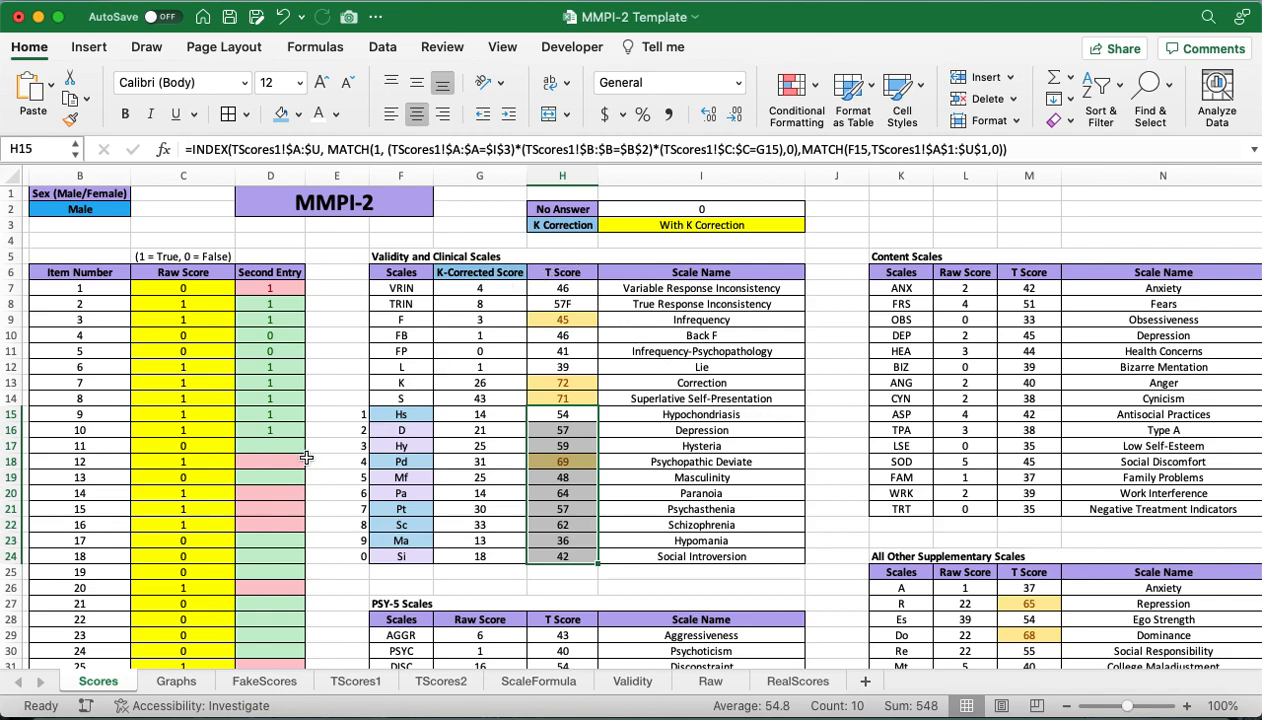
Open the Graphs sheet and compare the T Score line with the Clinical1 cutoff in the Validity and Clinical Scales Profile chart
{"action": "left_click", "coordinate": [177, 681]}
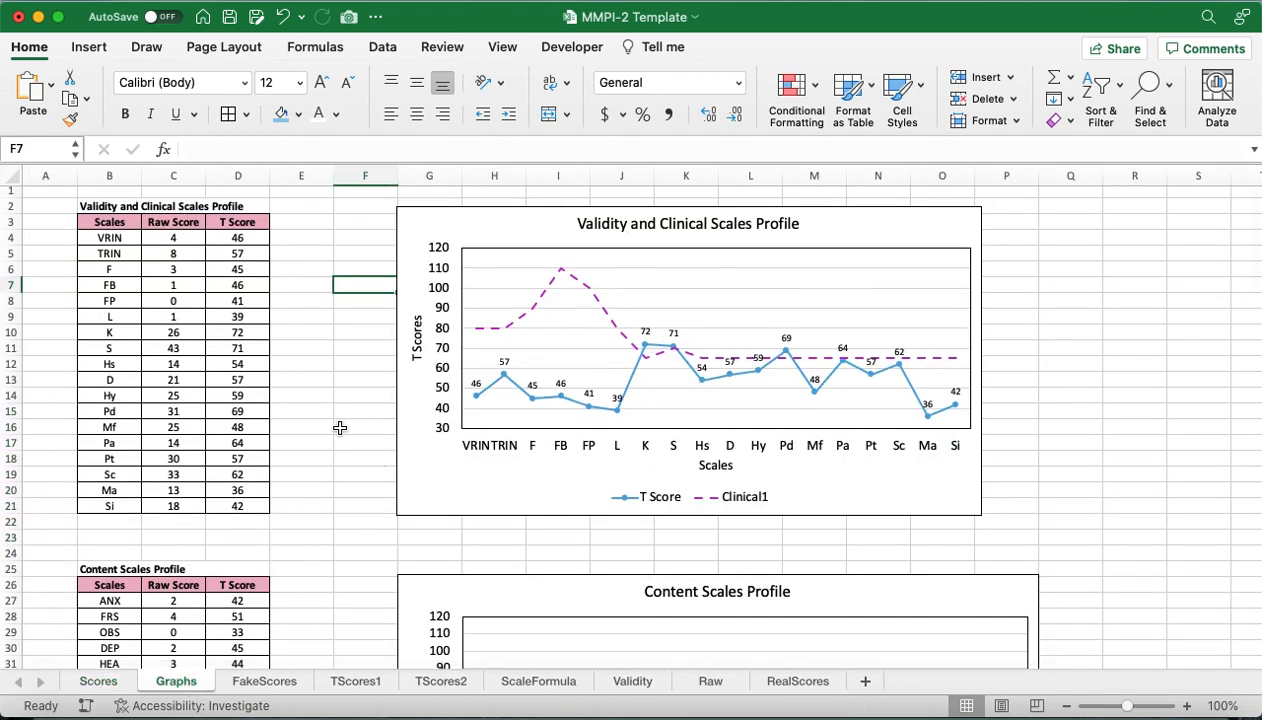
{"action": "scroll", "coordinate": [340, 430], "scroll_direction": "up", "scroll_amount": 2}
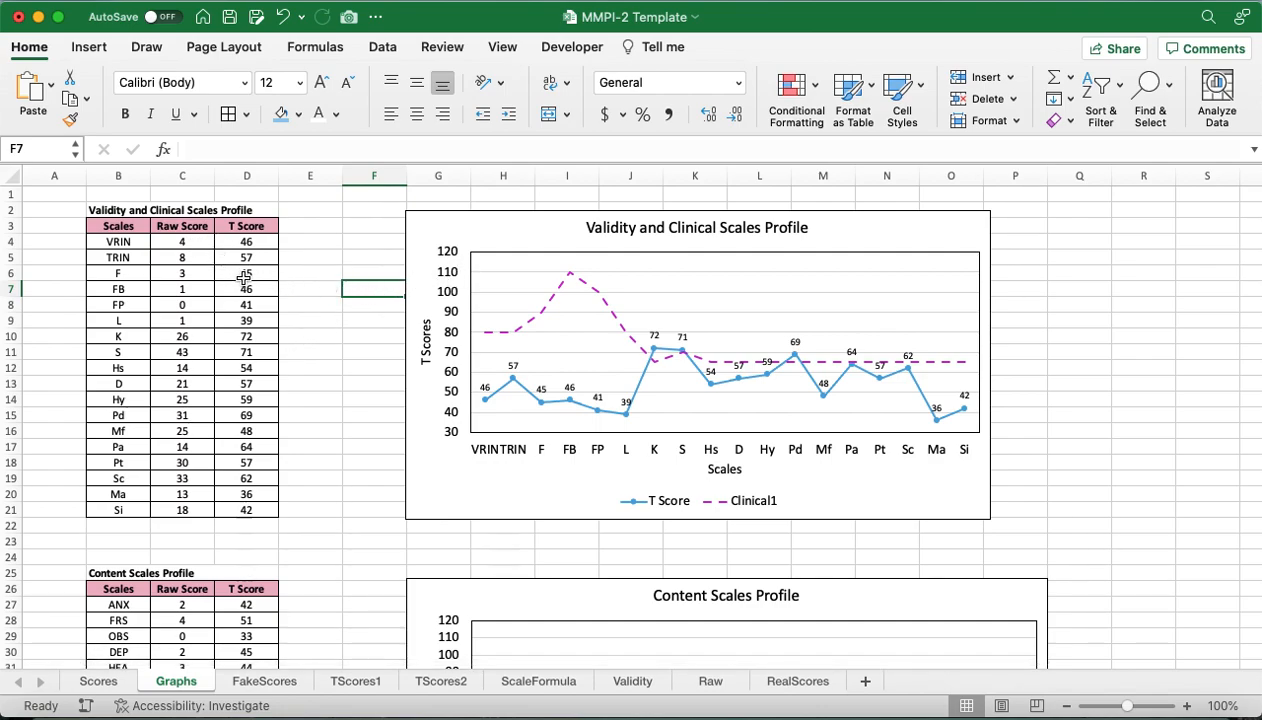
{"action": "scroll", "coordinate": [231, 259], "scroll_direction": "down", "scroll_amount": 2}
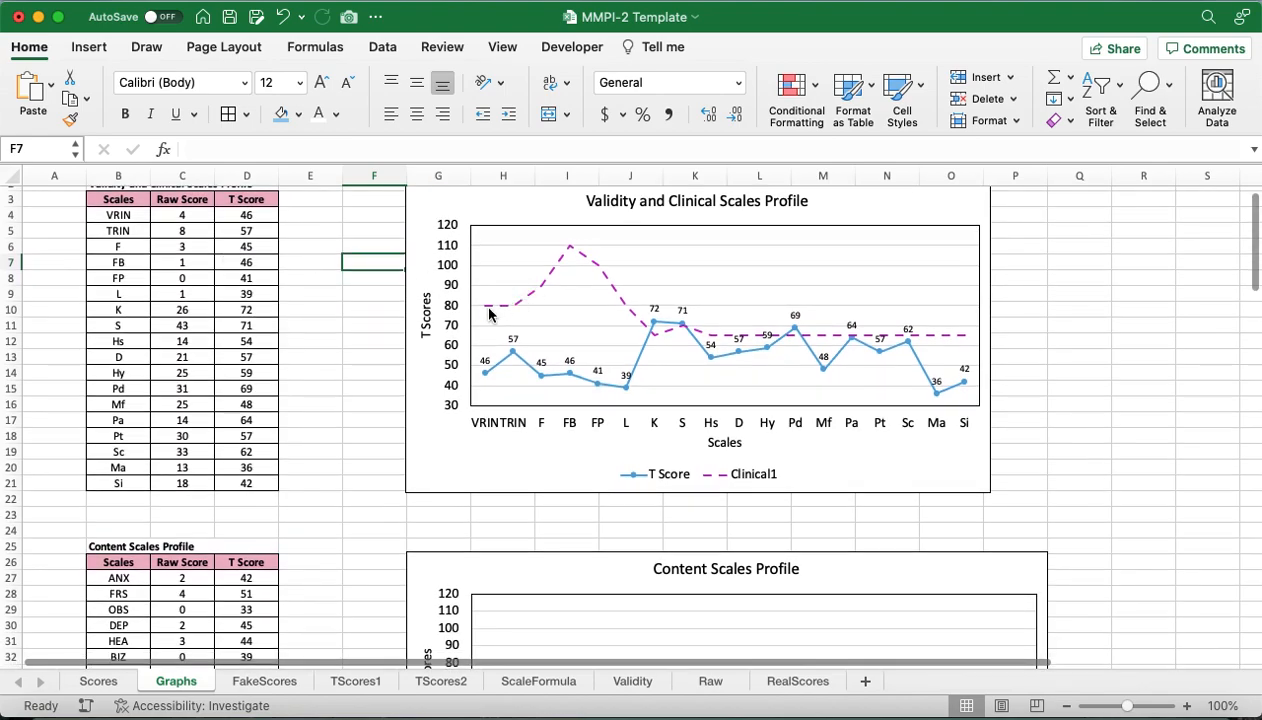
{"action": "mouse_move", "coordinate": [592, 276]}
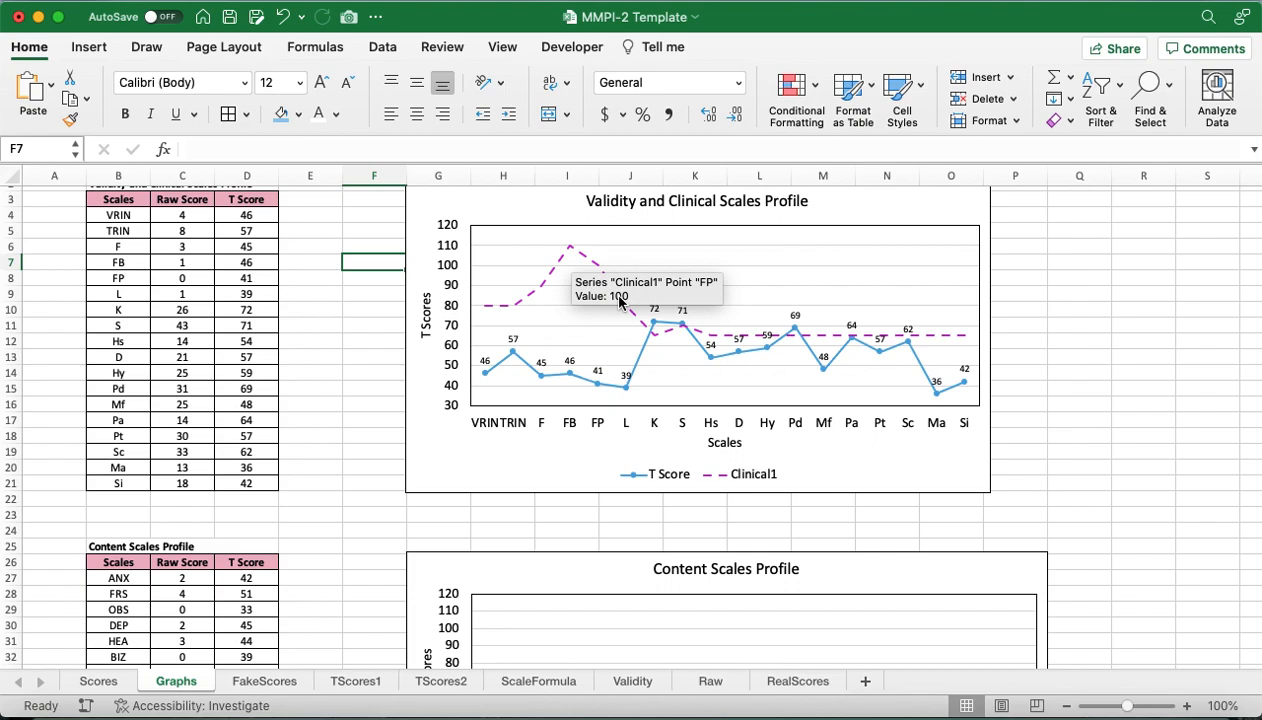
{"action": "mouse_move", "coordinate": [648, 334]}
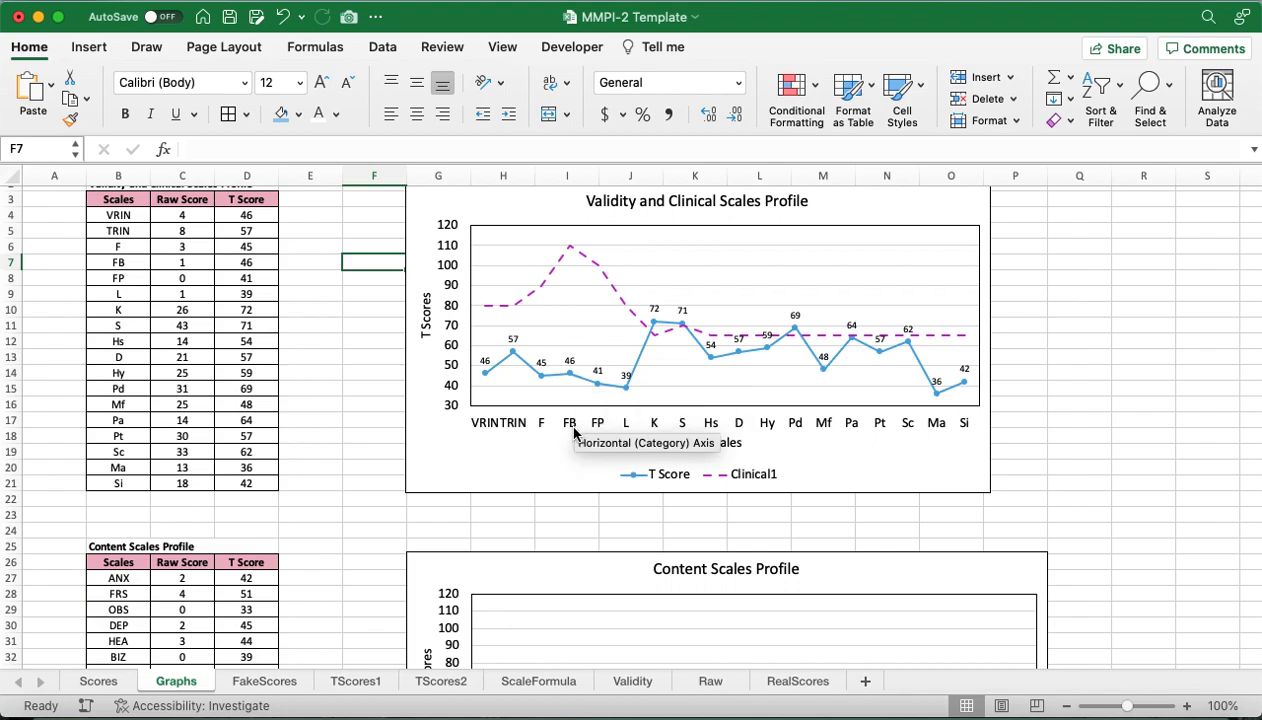
{"action": "mouse_move", "coordinate": [569, 256]}
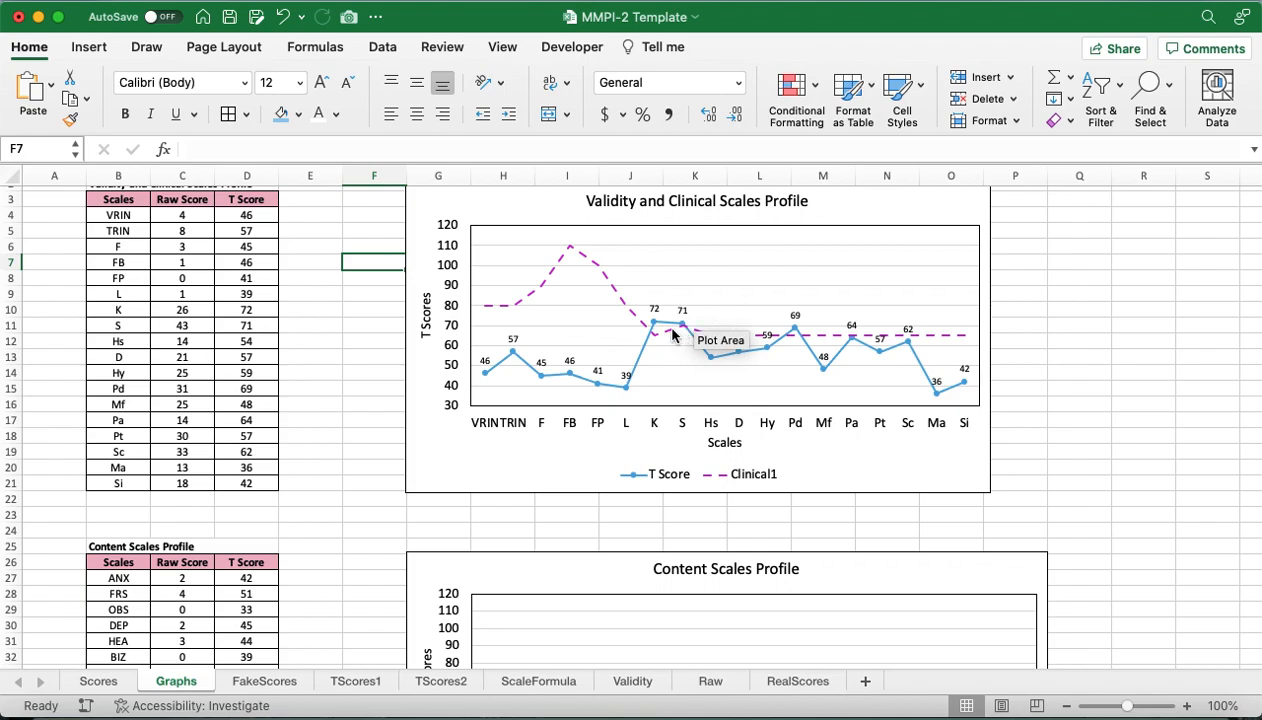
{"action": "mouse_move", "coordinate": [798, 333]}
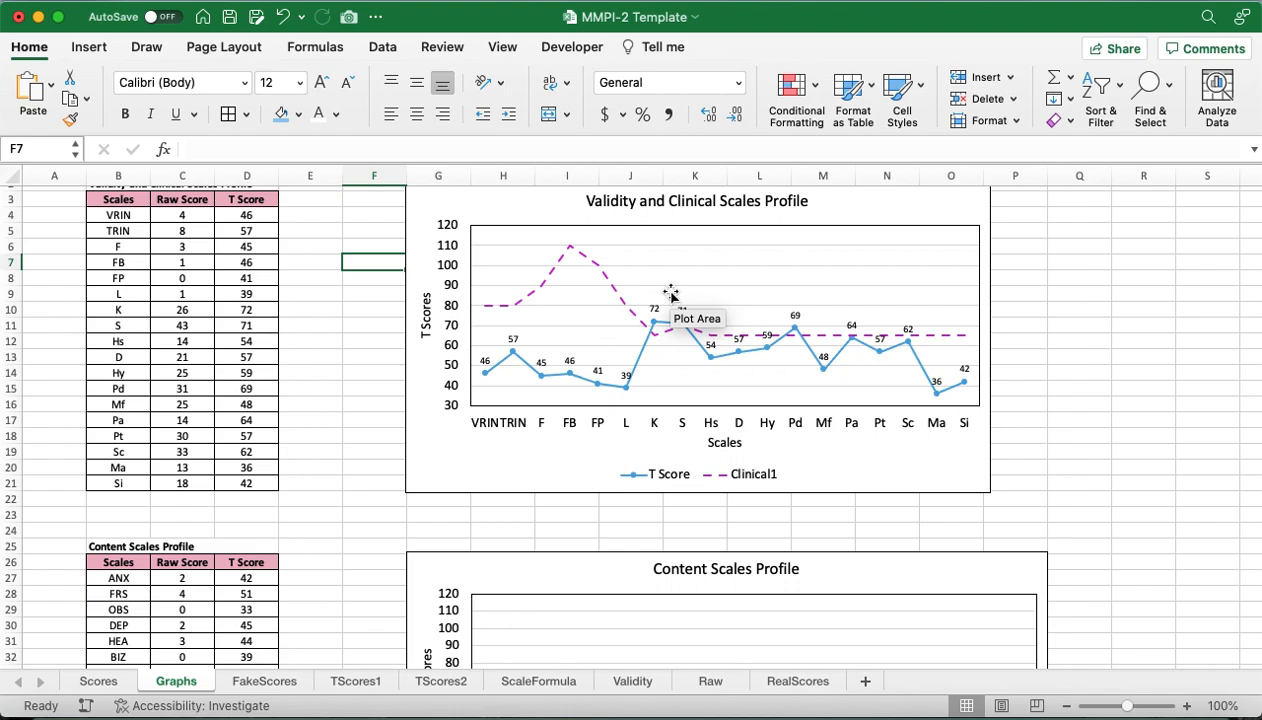
Examine the Content Scales Profile table and chart on the Graphs sheet
{"action": "scroll", "coordinate": [670, 293], "scroll_direction": "down", "scroll_amount": 9}
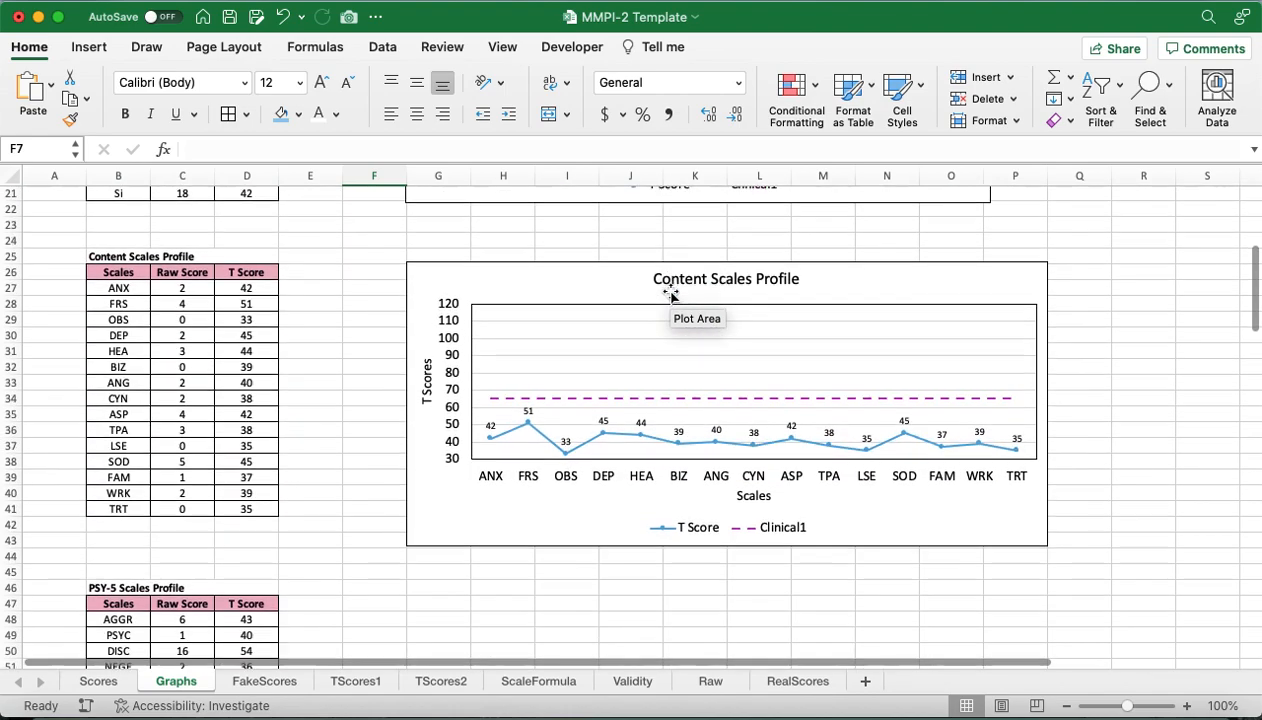
{"action": "scroll", "coordinate": [377, 397], "scroll_direction": "down", "scroll_amount": 2}
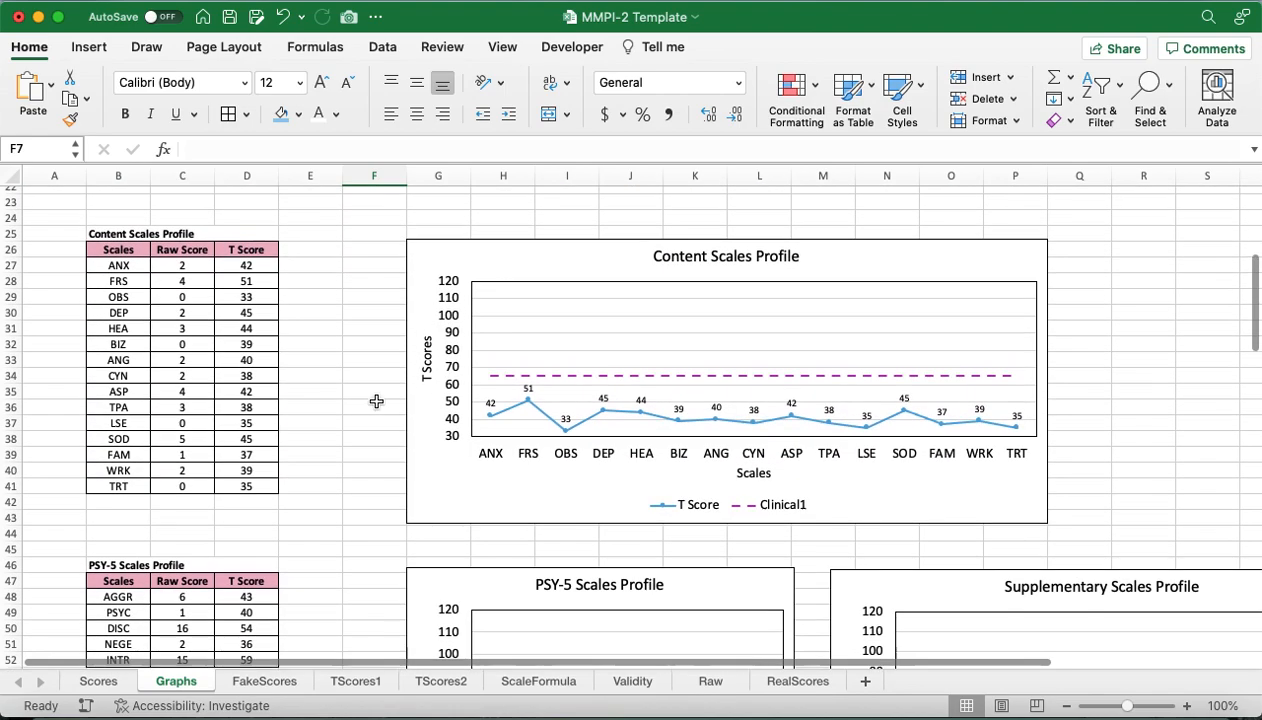
{"action": "scroll", "coordinate": [376, 401], "scroll_direction": "down", "scroll_amount": 1}
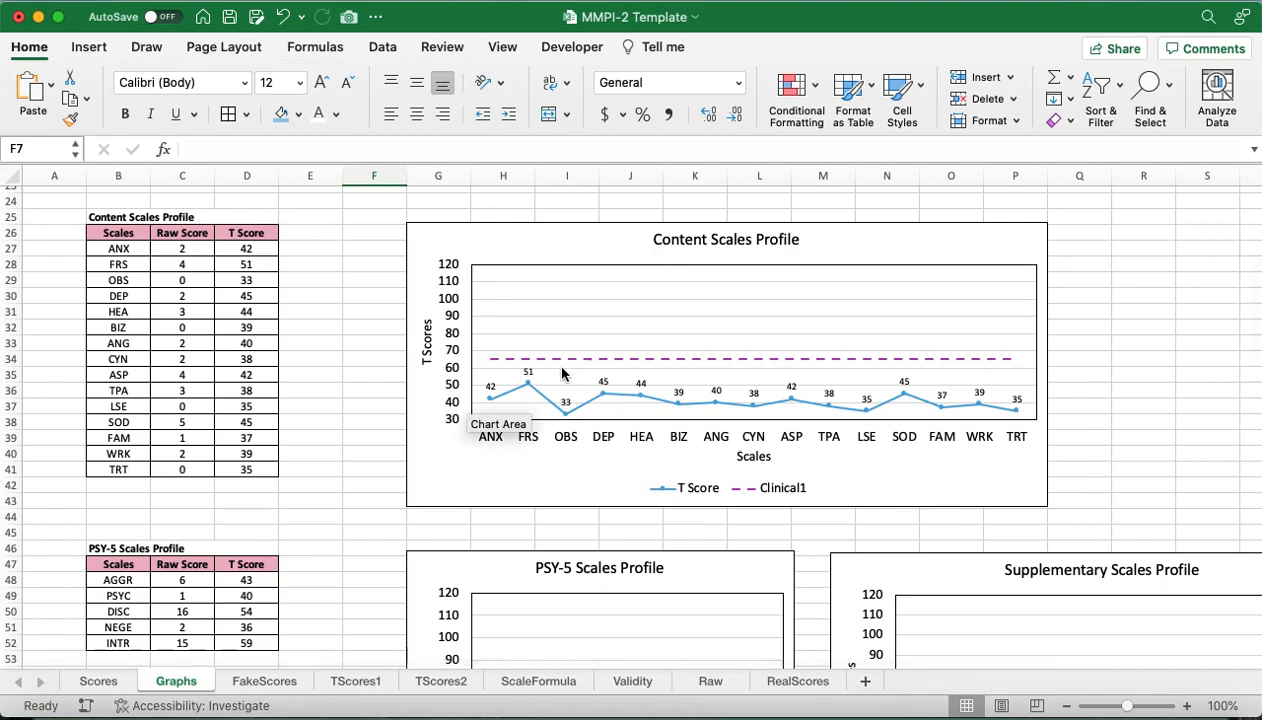
Review the PSY-5, Supplementary and Harris-Lingoes and Si profile charts, continuing down to the Content Component Scales table
{"action": "scroll", "coordinate": [367, 377], "scroll_direction": "down", "scroll_amount": 8}
{"action": "scroll", "coordinate": [368, 379], "scroll_direction": "down", "scroll_amount": 2}
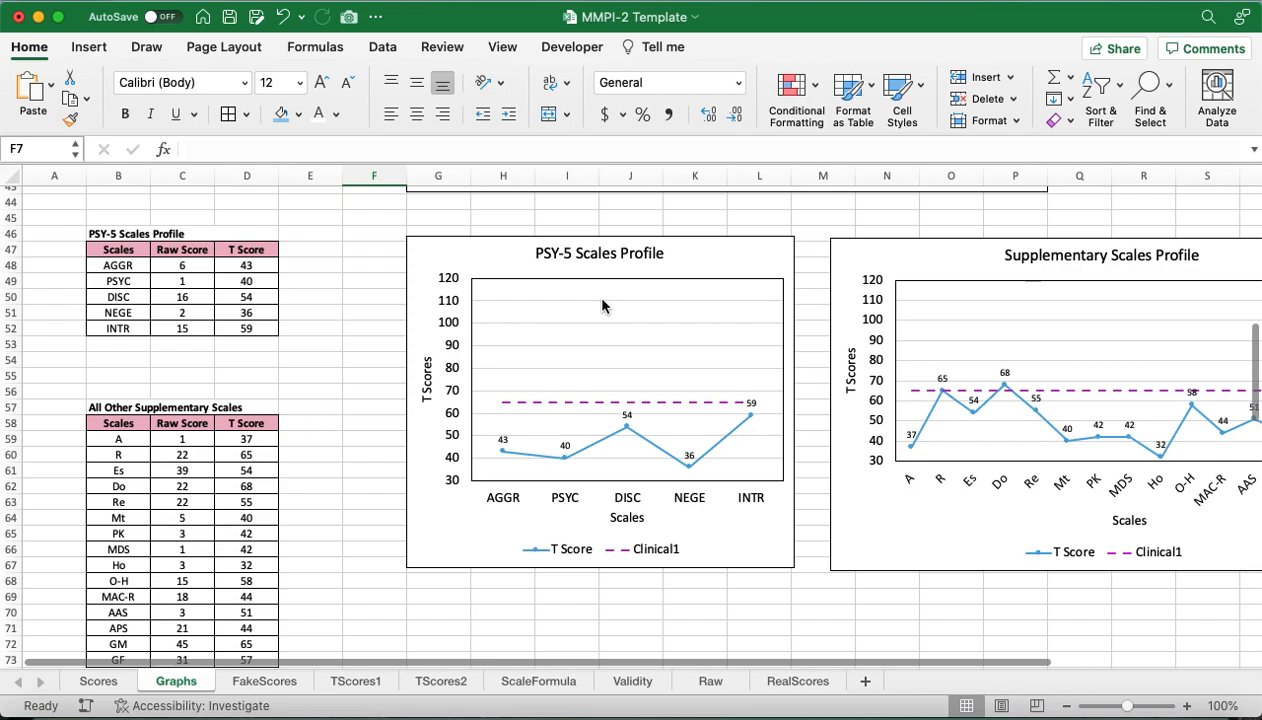
{"action": "scroll", "coordinate": [602, 306], "scroll_direction": "right", "scroll_amount": 4}
{"action": "scroll", "coordinate": [602, 306], "scroll_direction": "down", "scroll_amount": 1}
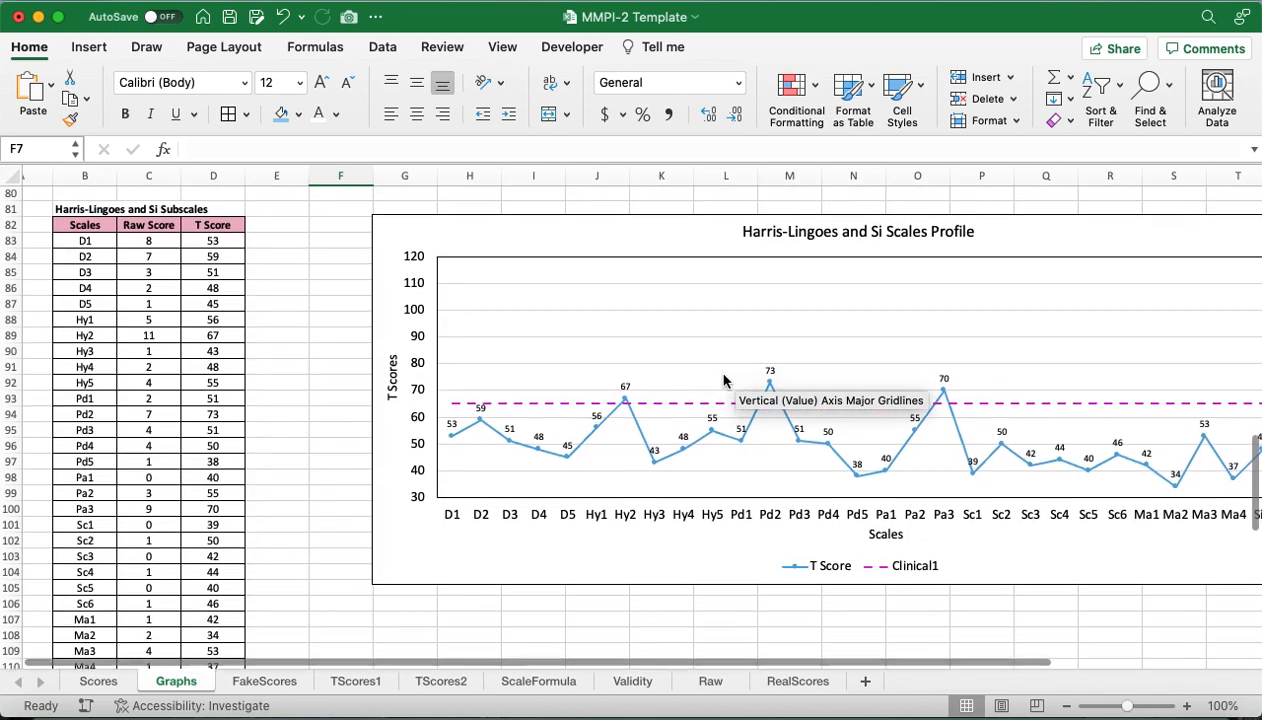
{"action": "scroll", "coordinate": [724, 378], "scroll_direction": "down", "scroll_amount": 10}
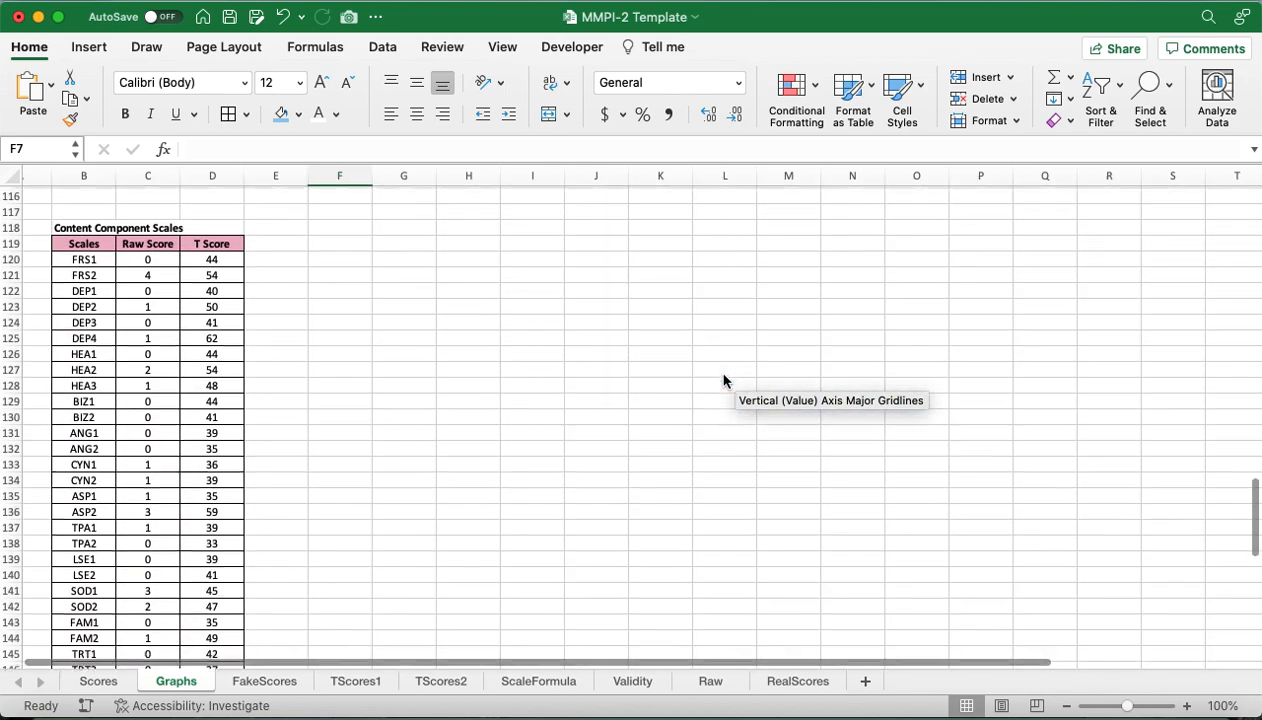
Examine the Content Component Scales Profile chart on the Graphs sheet, then return to the beginning of the sheet
{"action": "scroll", "coordinate": [660, 383], "scroll_direction": "down", "scroll_amount": 1}
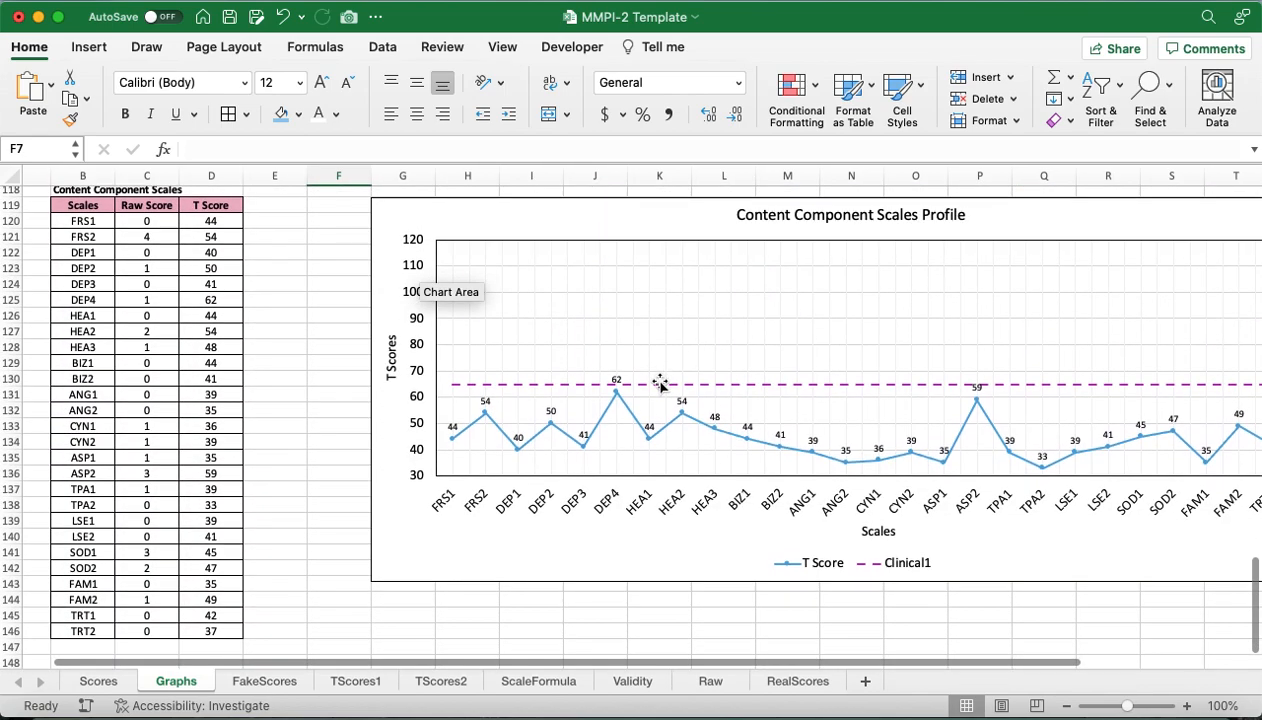
{"action": "scroll", "coordinate": [660, 383], "scroll_direction": "down", "scroll_amount": 6}
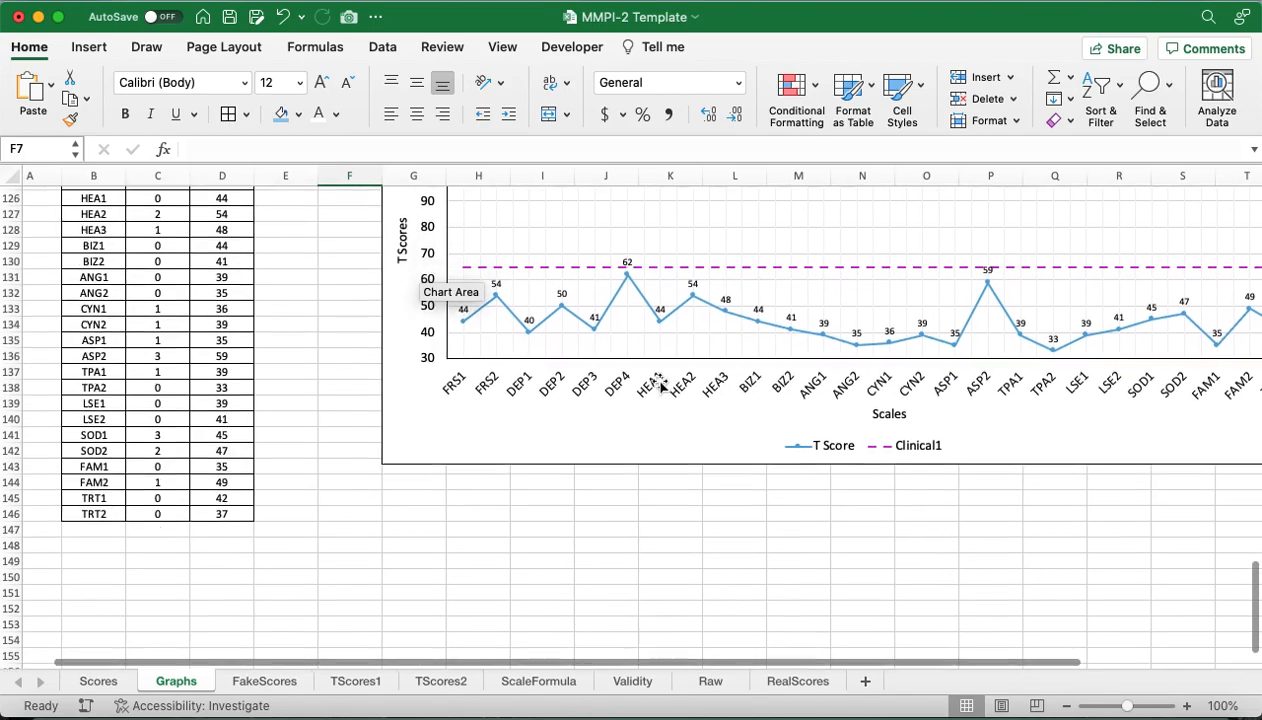
{"action": "scroll", "coordinate": [660, 383], "scroll_direction": "up", "scroll_amount": 20}
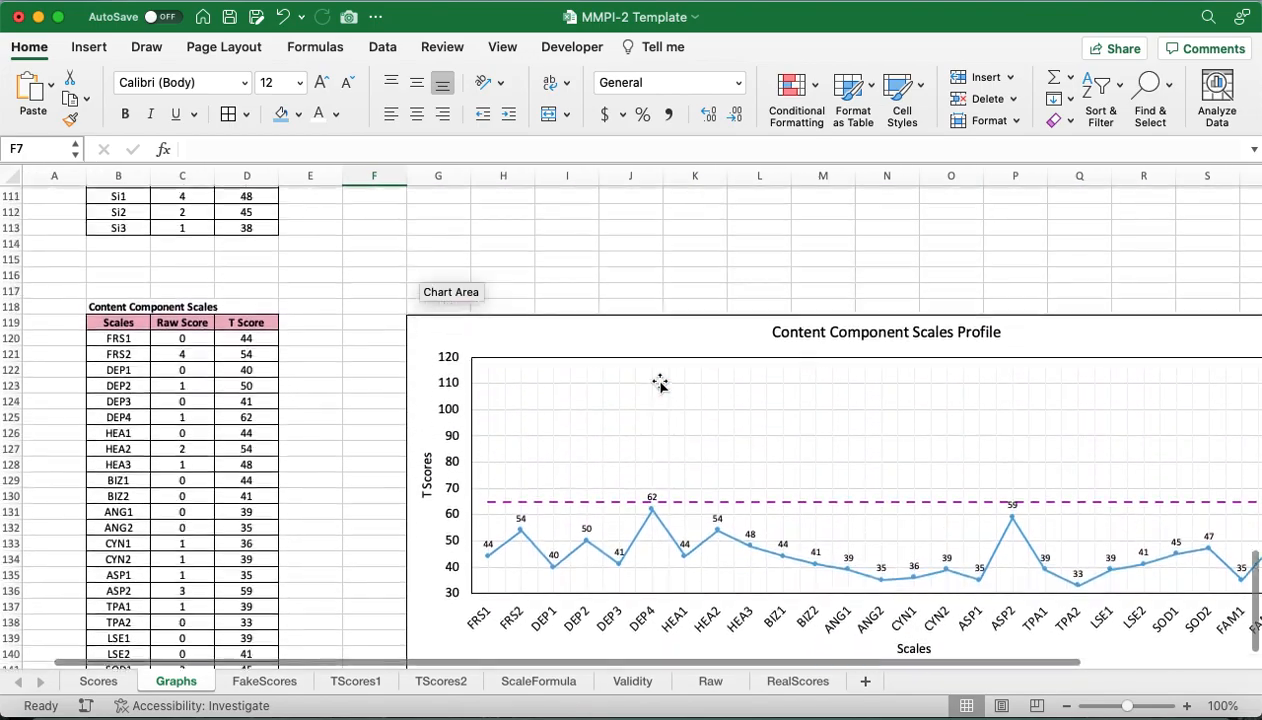
{"action": "scroll", "coordinate": [660, 383], "scroll_direction": "up", "scroll_amount": 3}
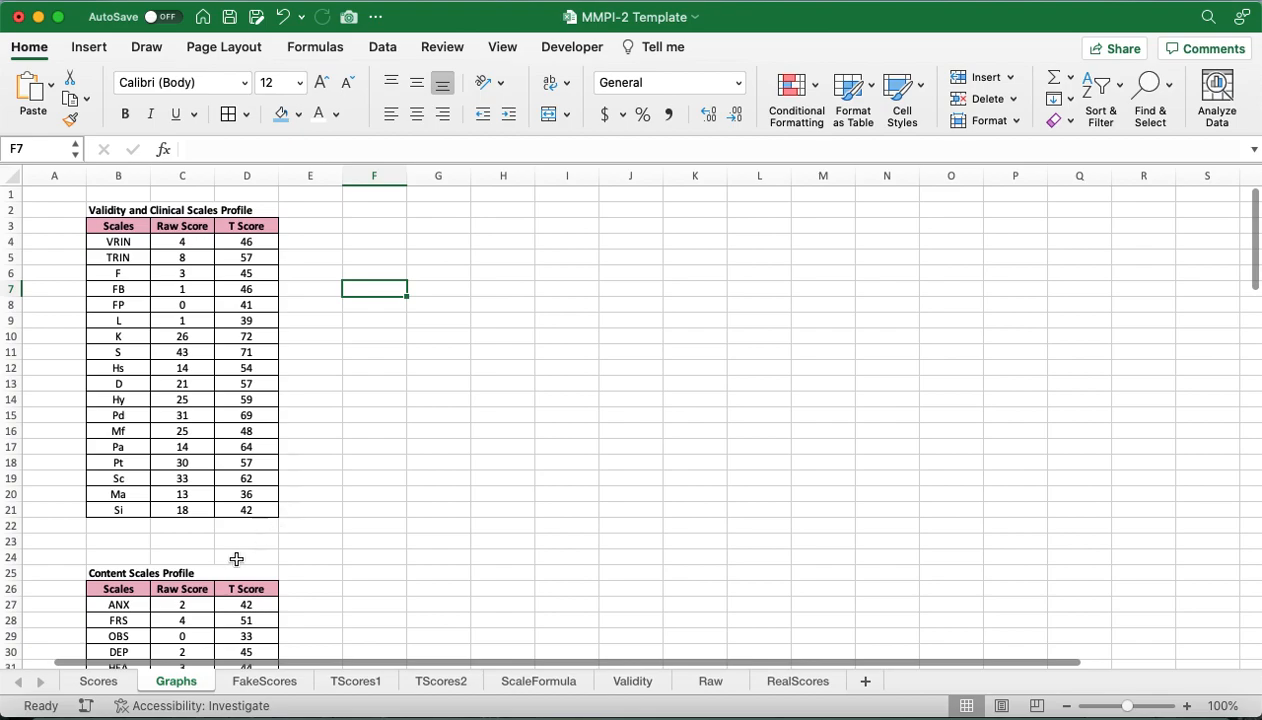
Return to the Scores sheet and clear the T score range selection by selecting empty cell E4
{"action": "left_click", "coordinate": [106, 682]}
{"action": "scroll", "coordinate": [288, 485], "scroll_direction": "left", "scroll_amount": 2}
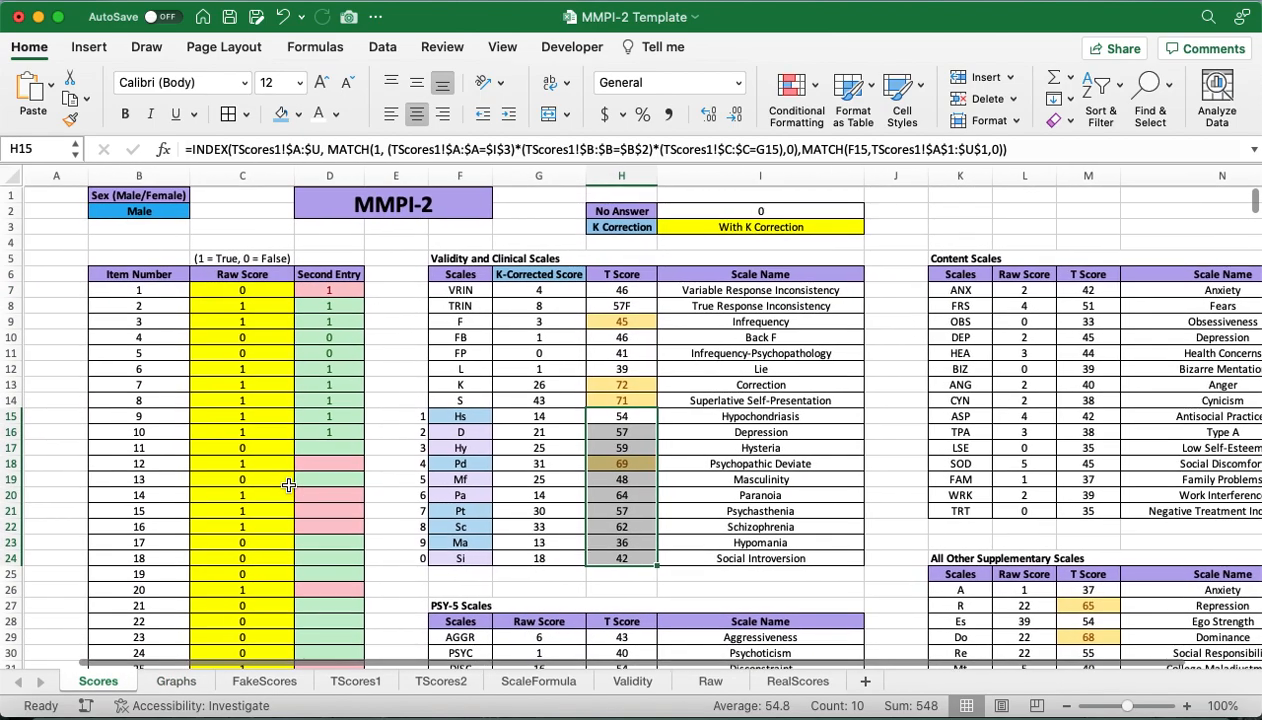
{"action": "scroll", "coordinate": [288, 485], "scroll_direction": "down", "scroll_amount": 1}
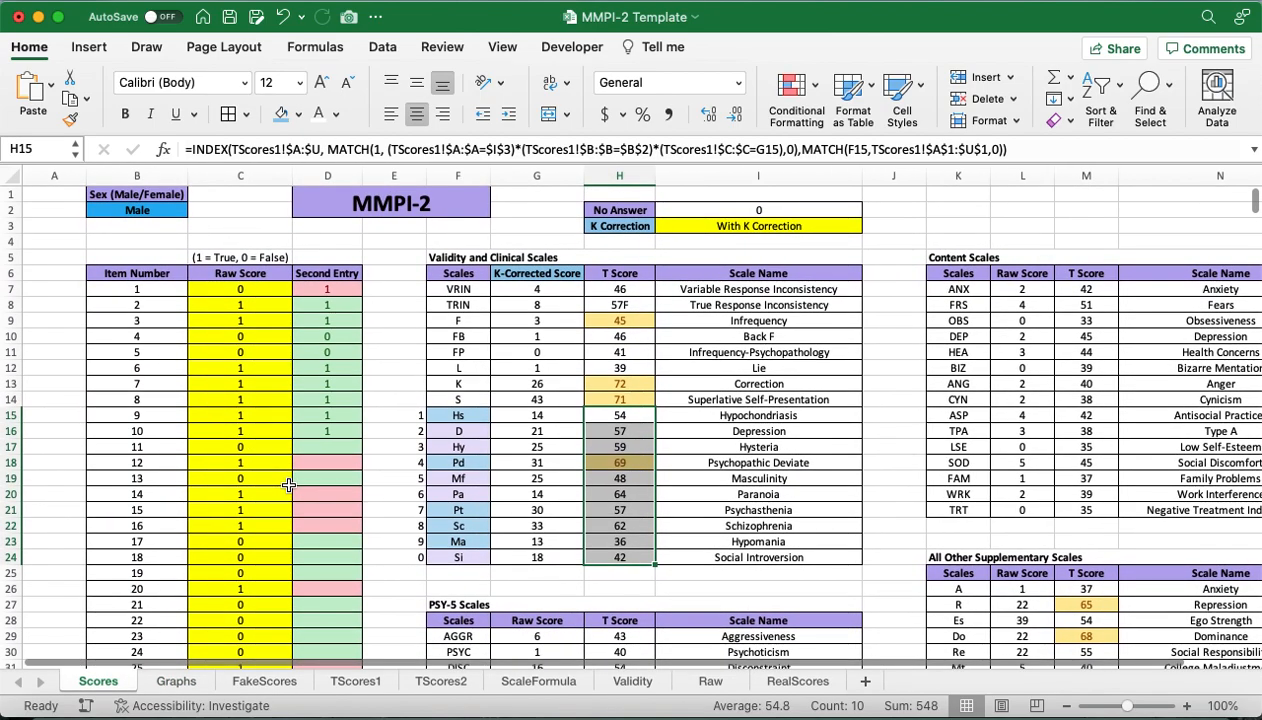
{"action": "left_click", "coordinate": [384, 242]}
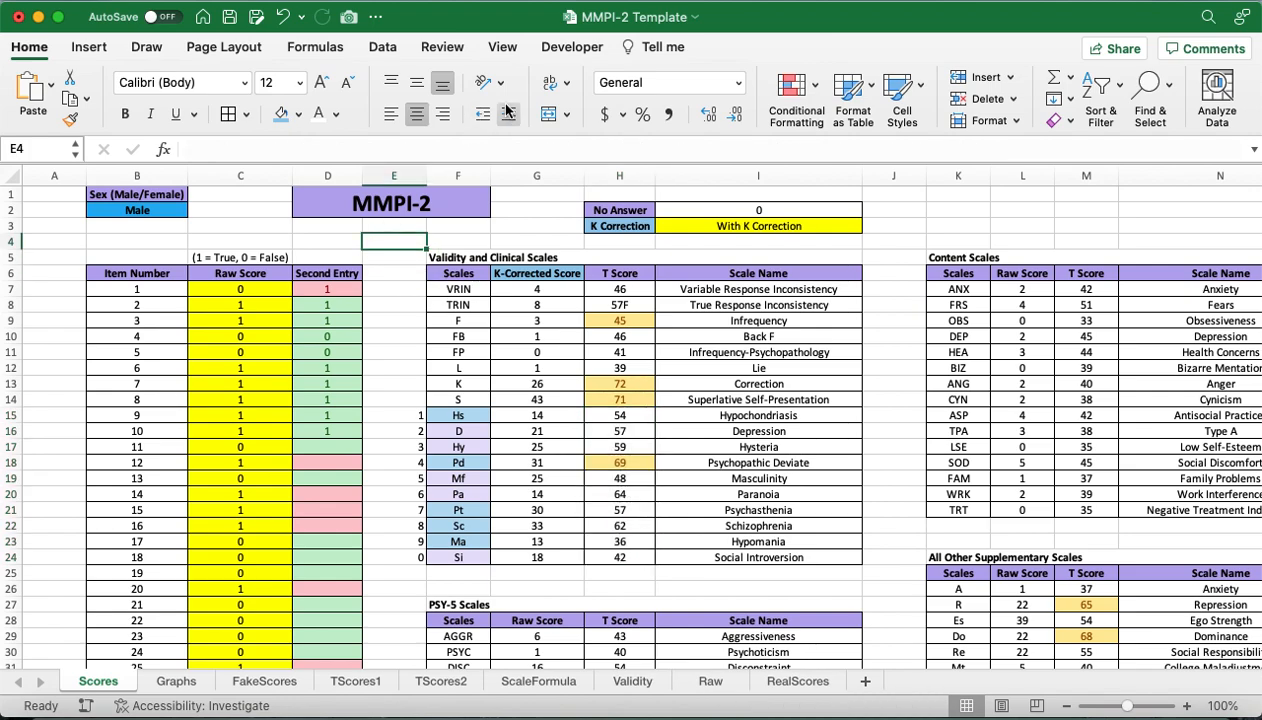